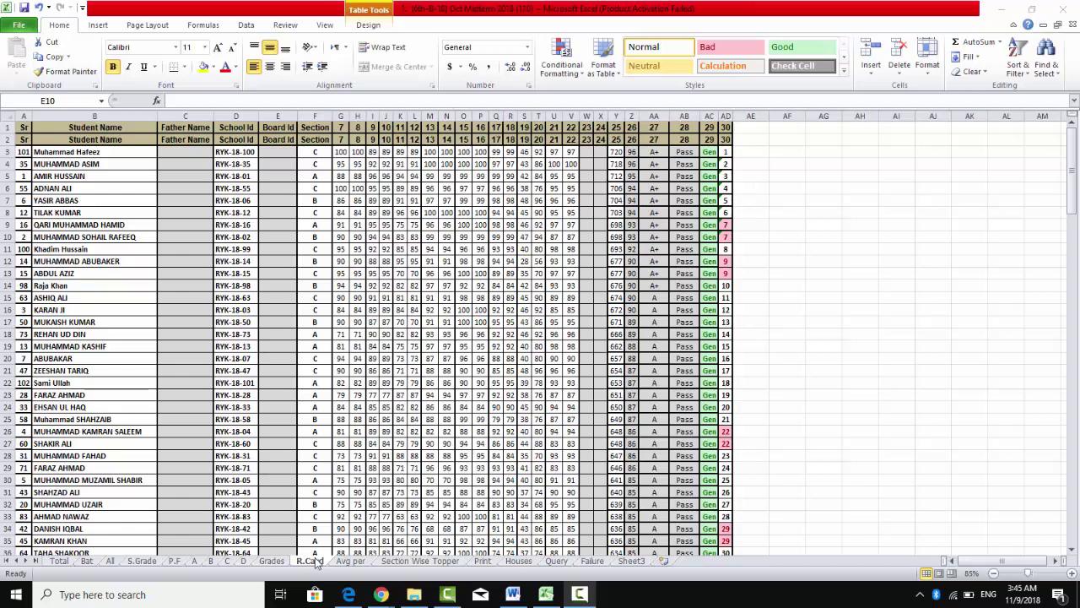
In the 4. Oct 2018 Mid term folder, bring up the context menu for '1. (6th-B-18) Oct Midterm 2018 (110)'.
left_click(416, 594)
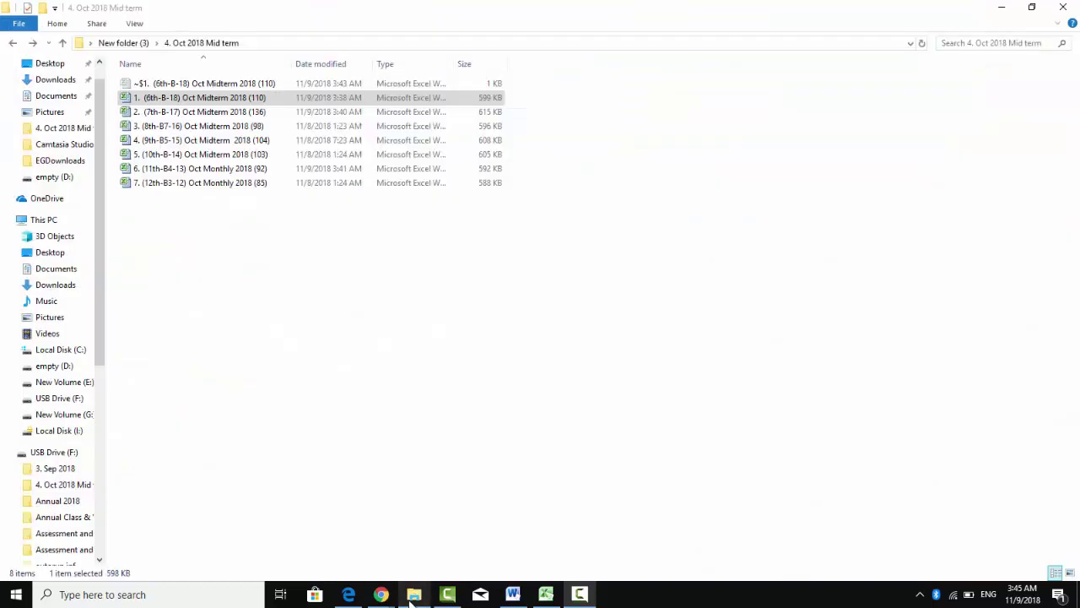
left_click(287, 444)
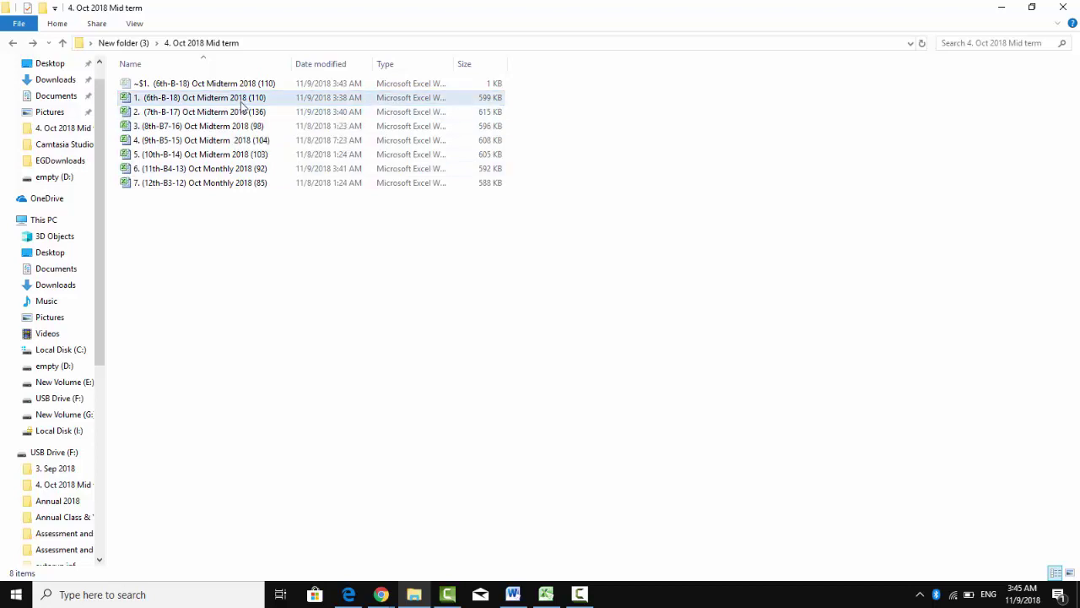
right_click(242, 102)
Open the midterm workbook and confirm reopening it, discarding unsaved changes.
left_click(268, 111)
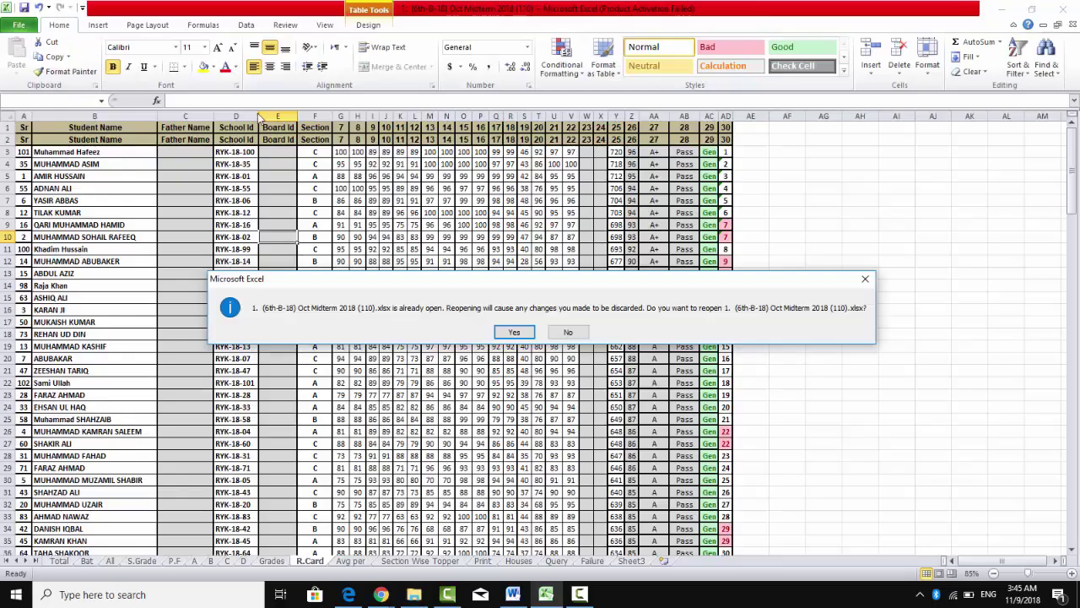
left_click(525, 334)
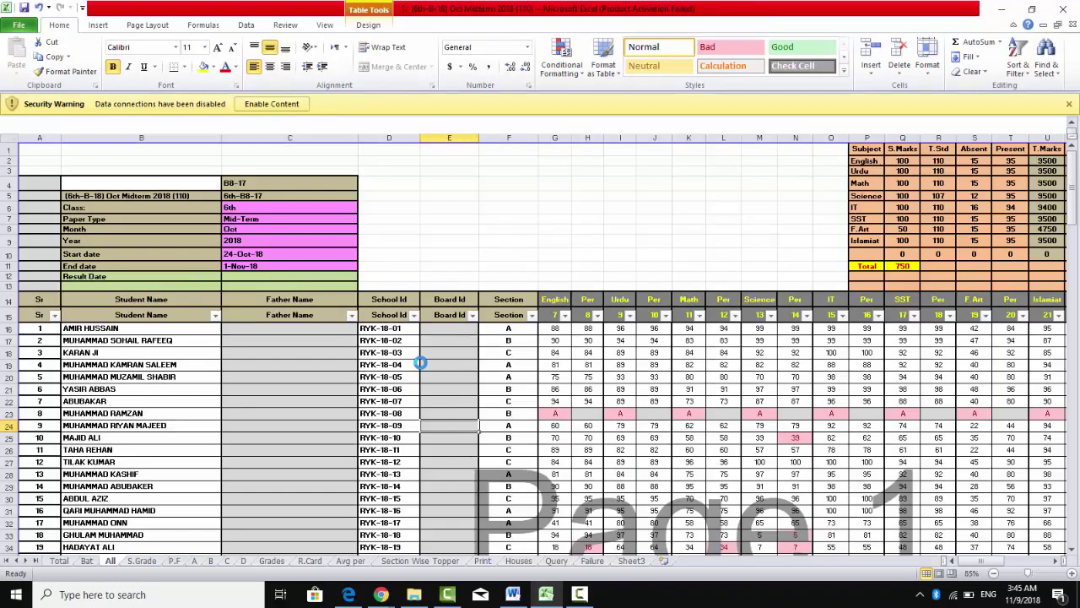
left_click(448, 376)
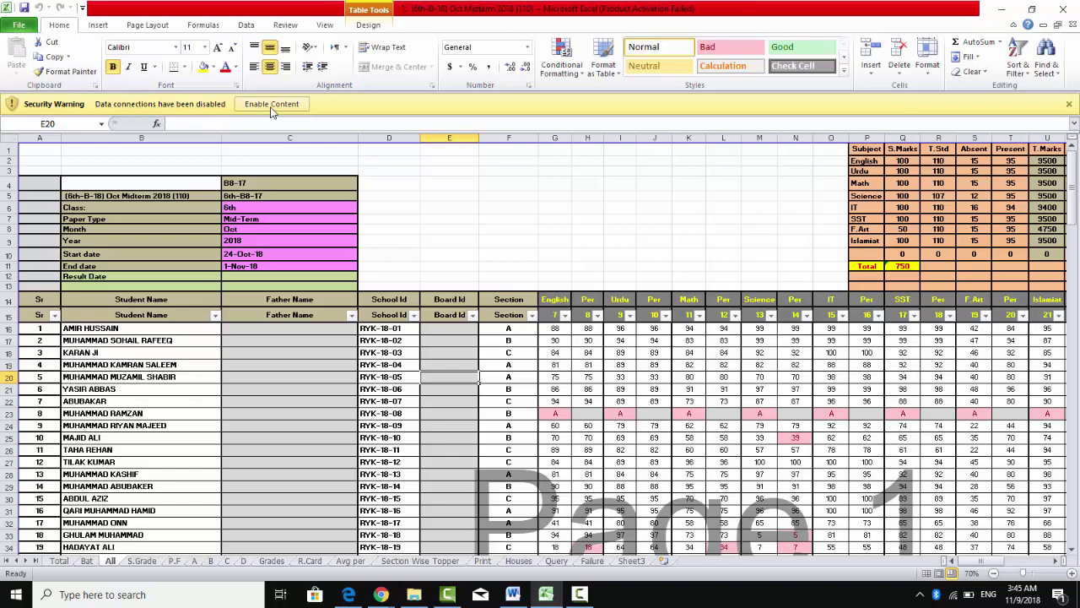
Look over the Data tab, return to Home, and select cell D9.
left_click(246, 25)
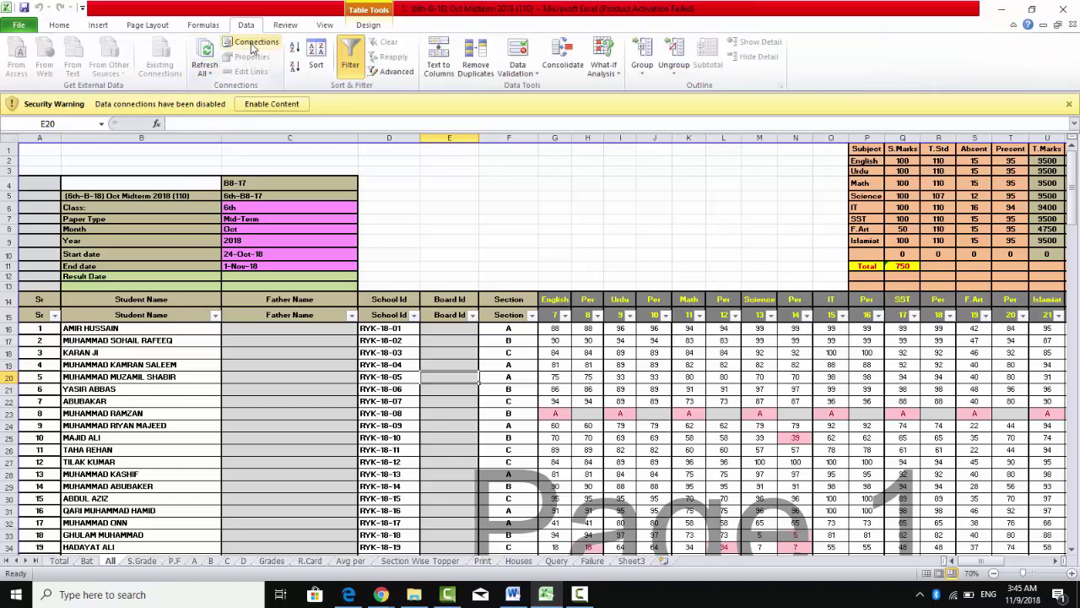
left_click(61, 25)
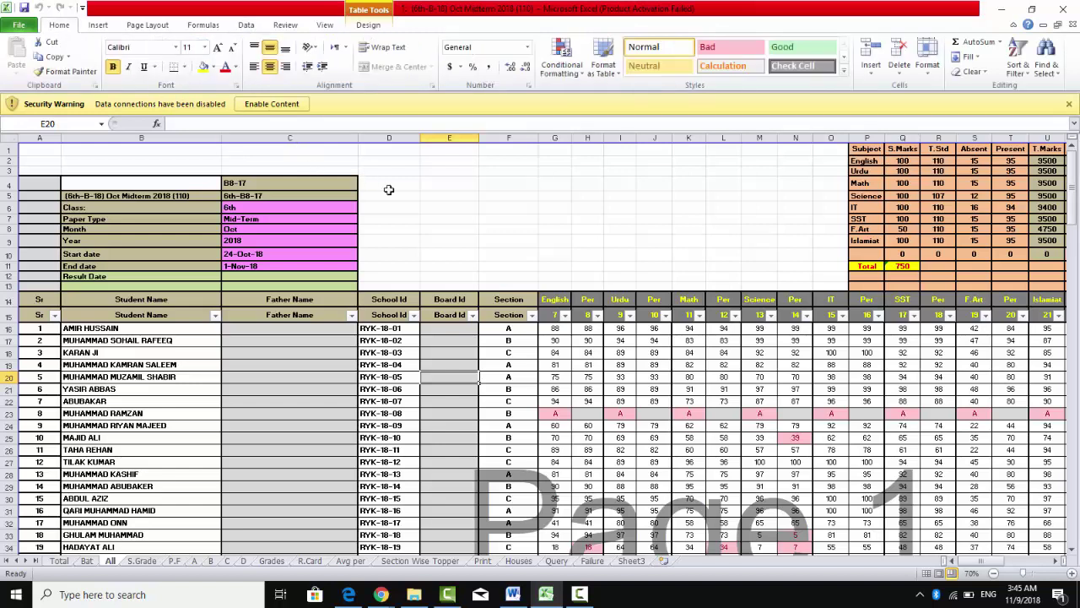
left_click(402, 242)
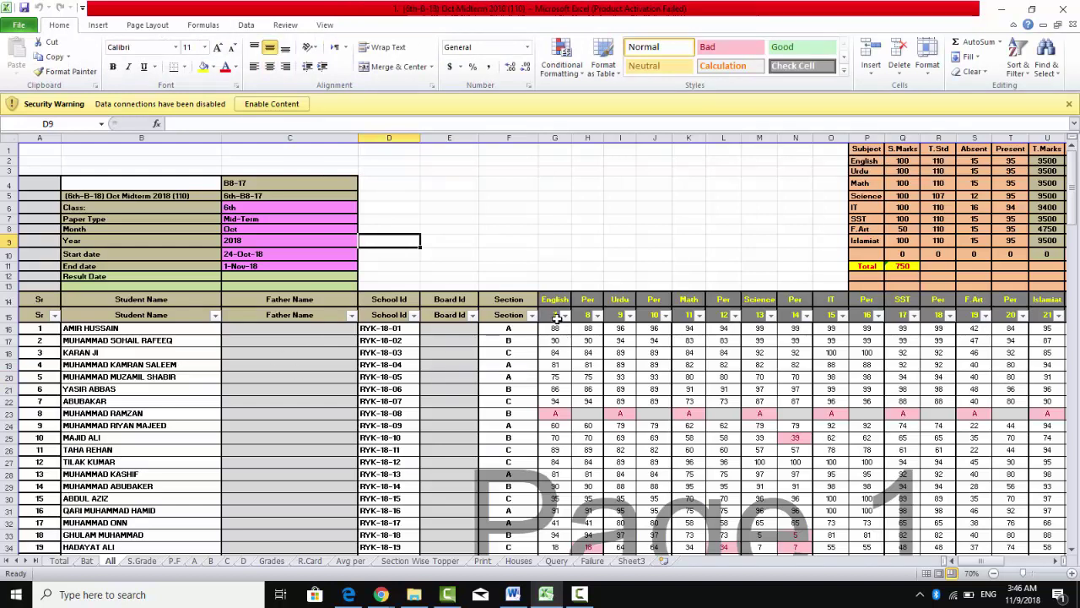
scroll(557, 316, "down", 2)
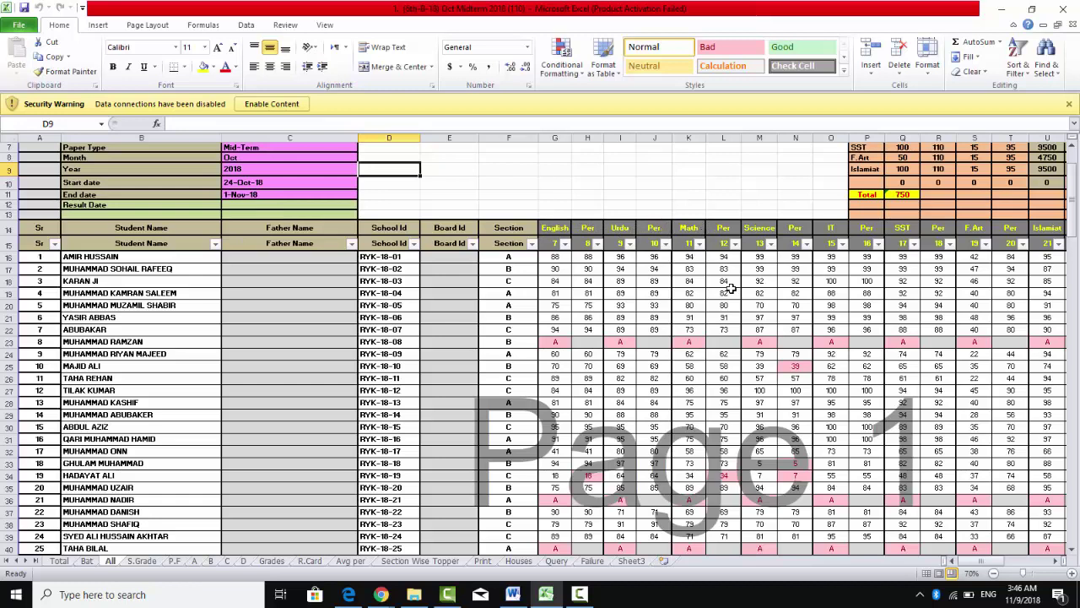
scroll(755, 331, "up", 2)
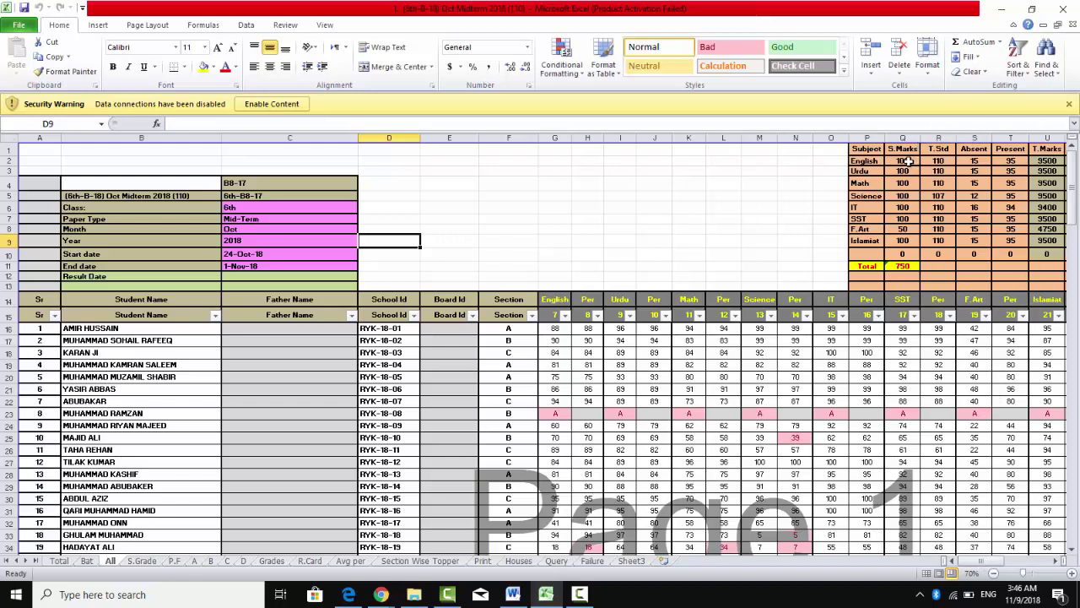
Change the English maximum marks in Q2 to 50.
left_click(906, 160)
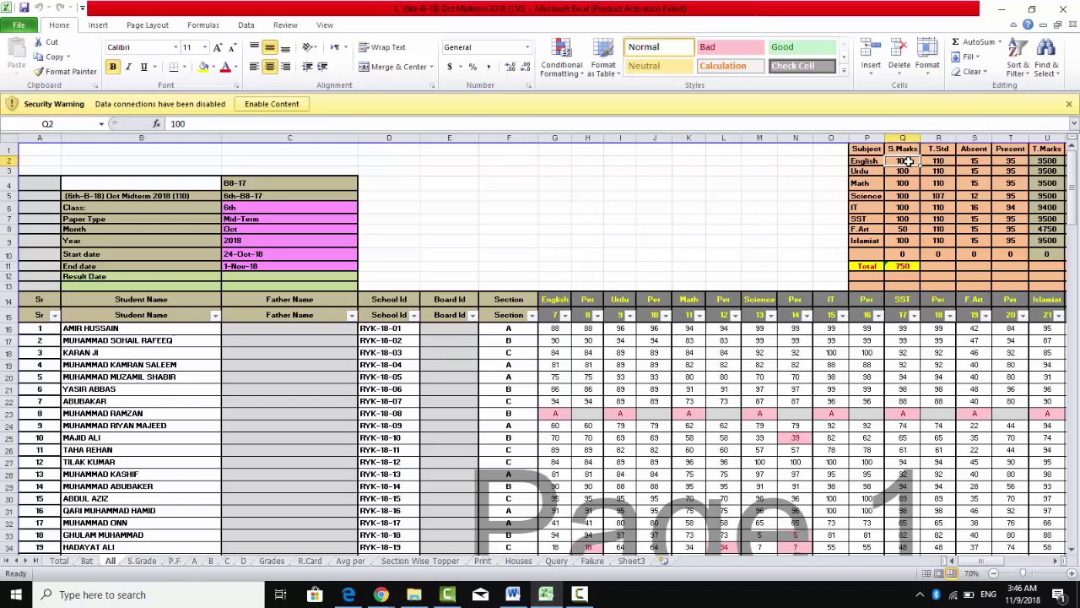
type("50")
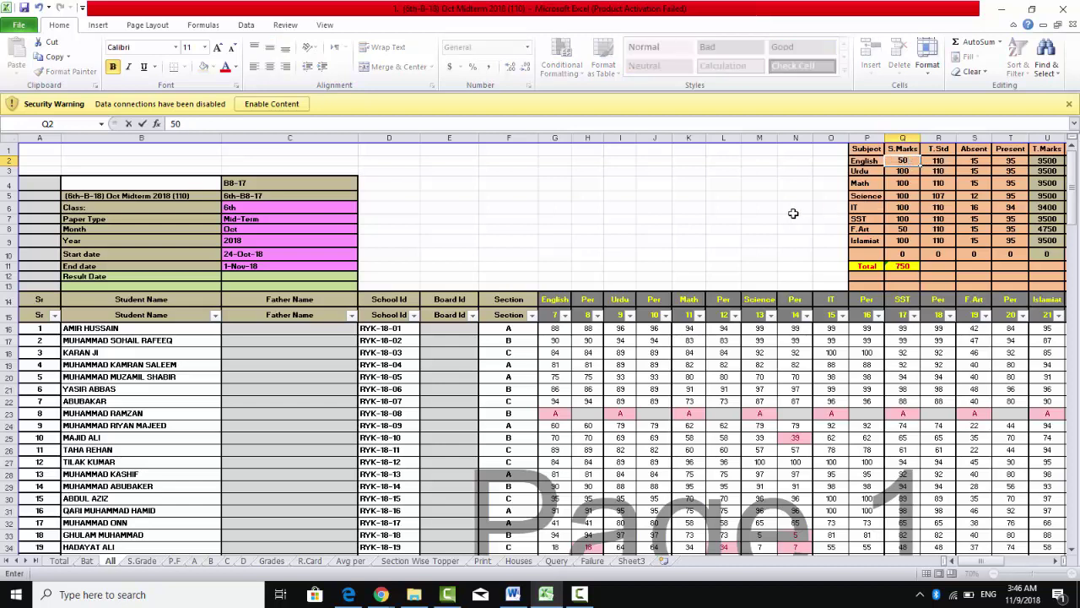
left_click(791, 215)
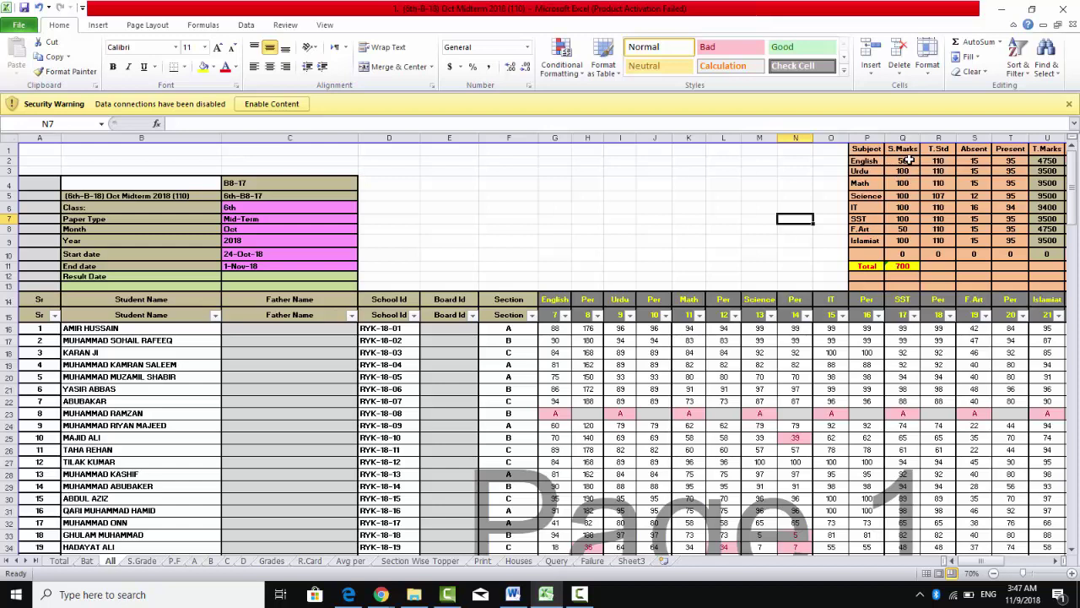
Restore English maximum marks in Q2 to 100 (total 750) and show the R.Card sheet.
left_click(909, 160)
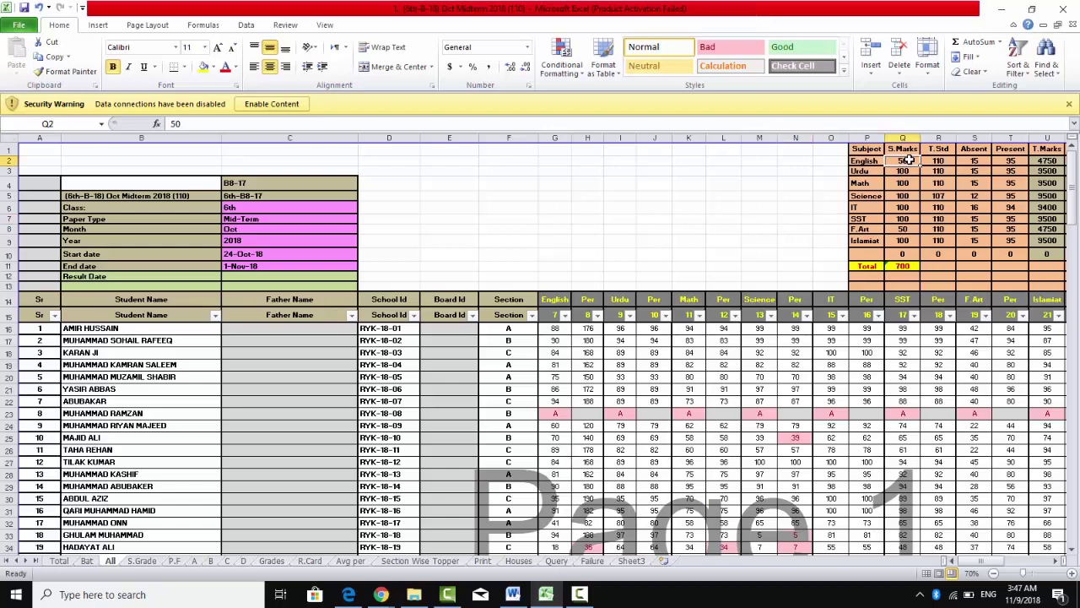
type("100")
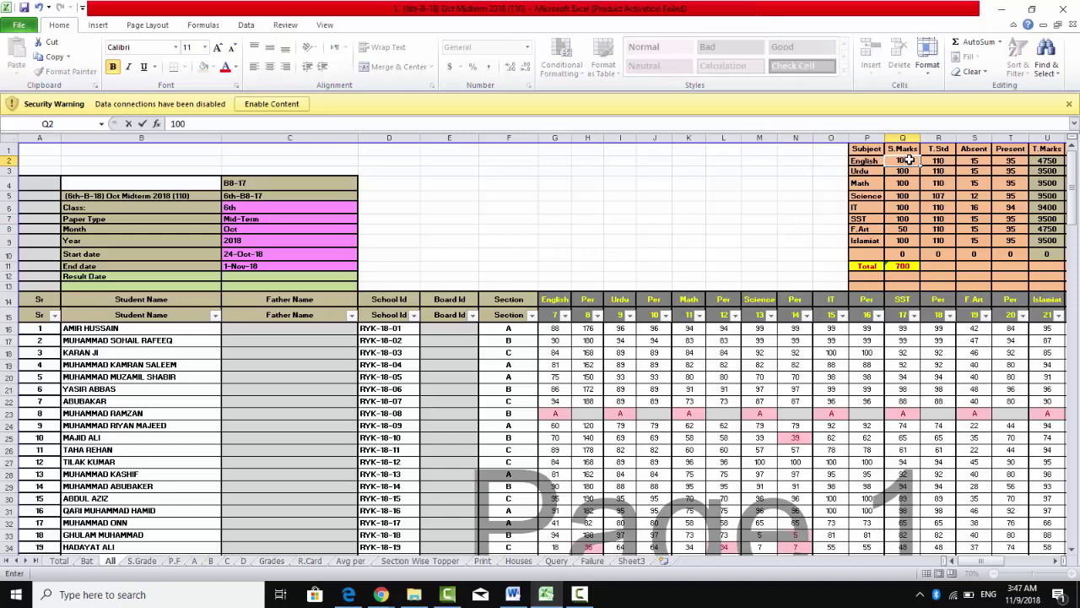
key("Return")
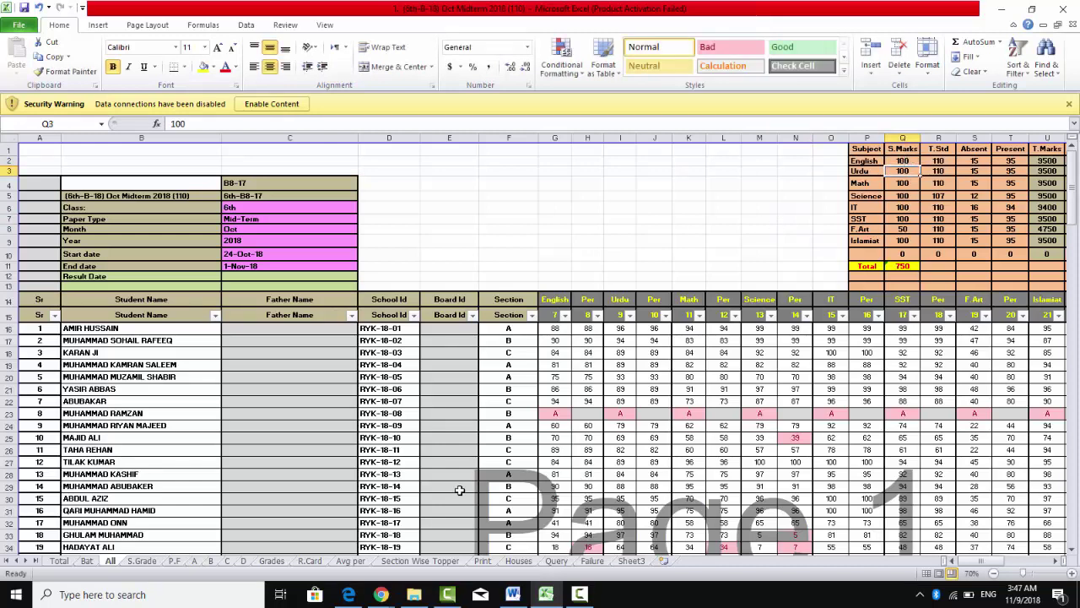
left_click(310, 560)
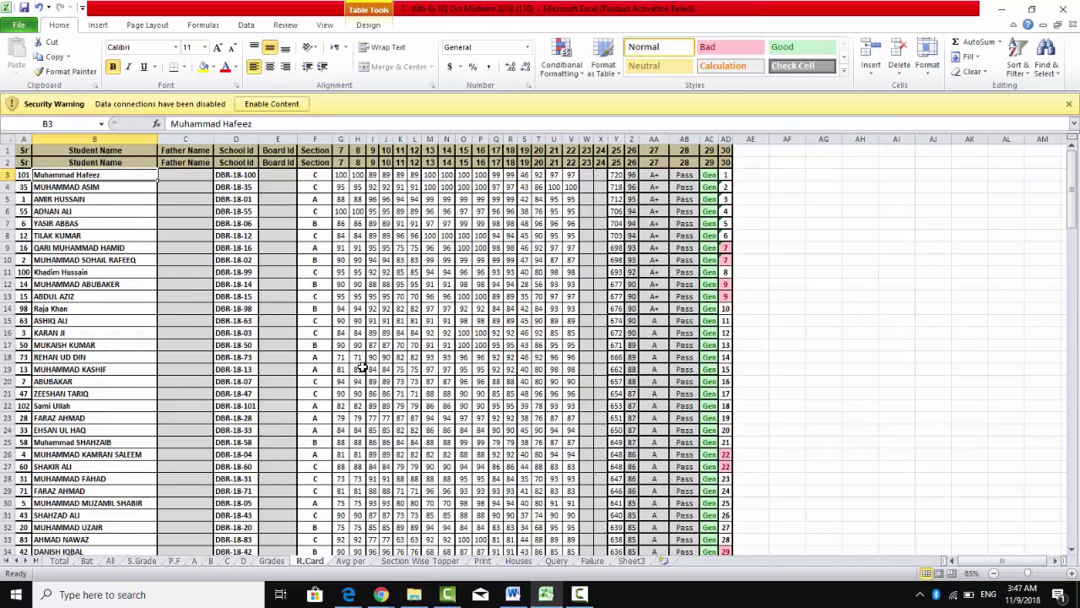
Dismiss the security warning, then select and deselect rows 1 and 2 of the R.Card sheet.
left_click(1069, 104)
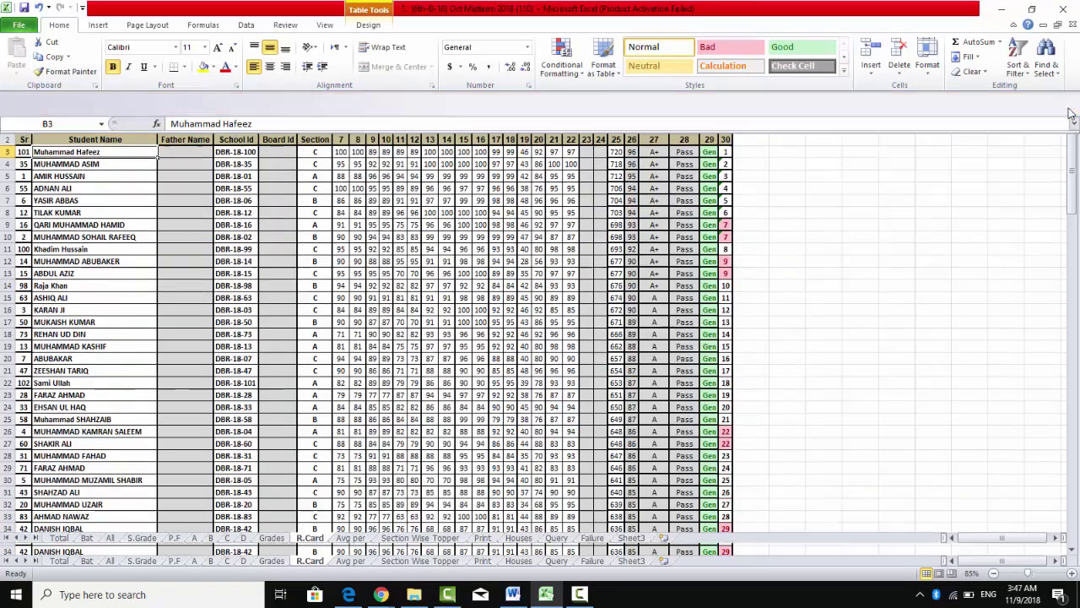
left_click(777, 311)
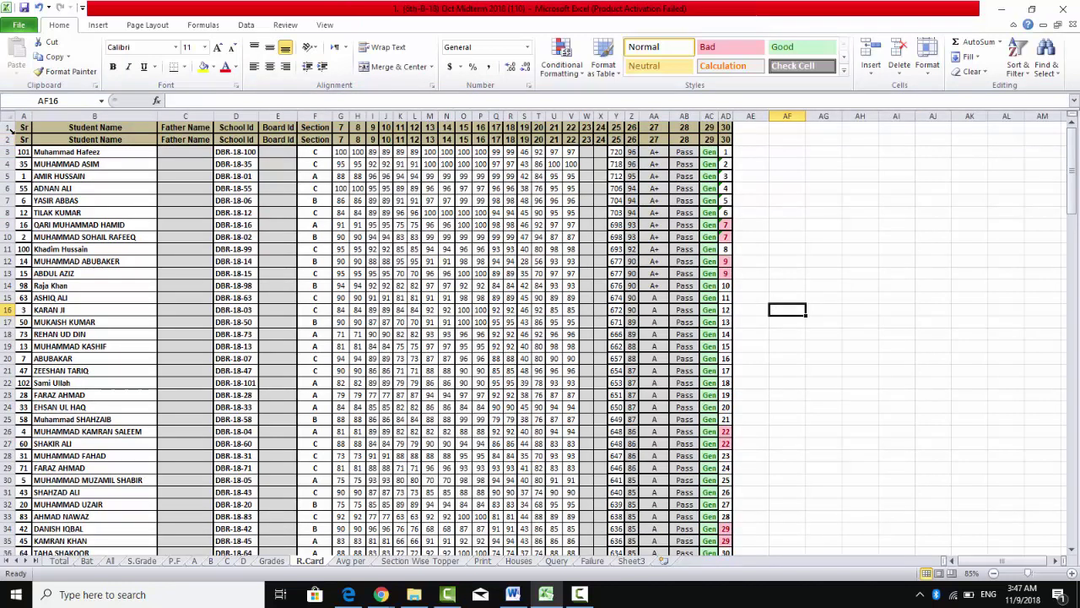
left_click(5, 127)
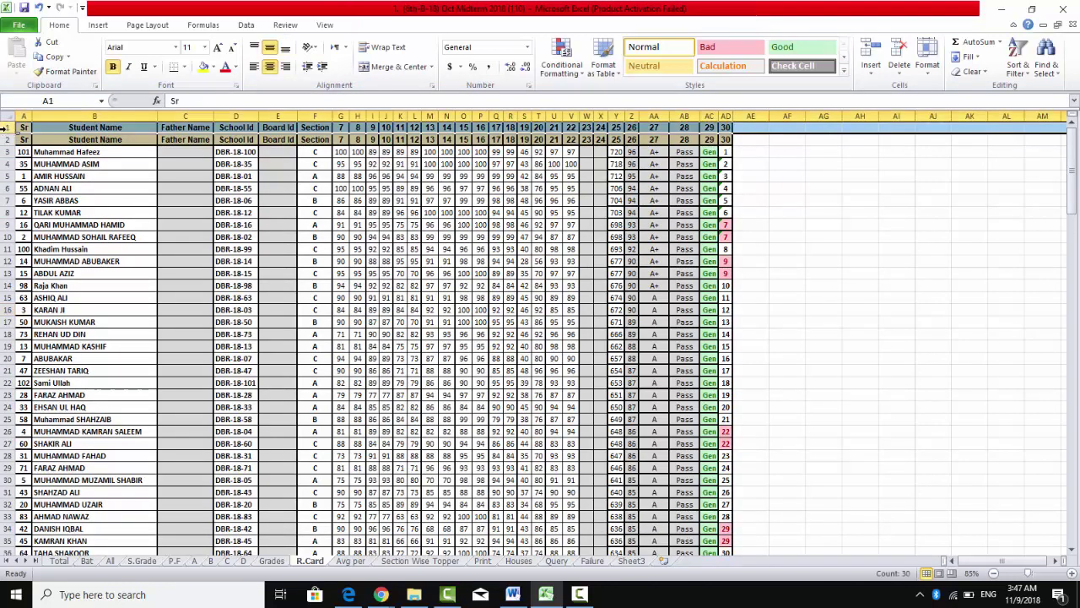
left_click(270, 270)
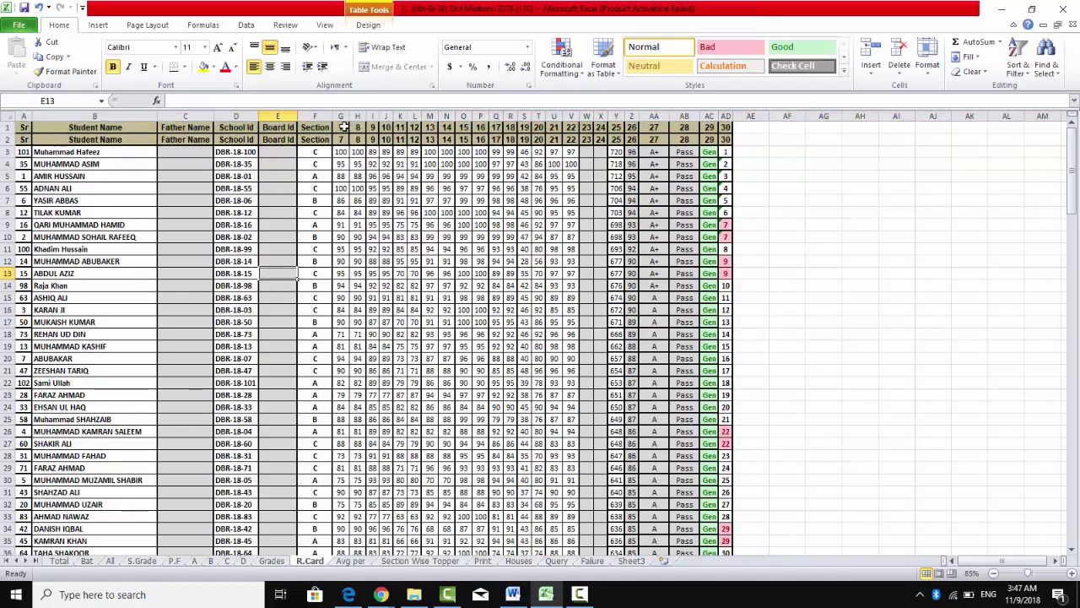
left_click(7, 138)
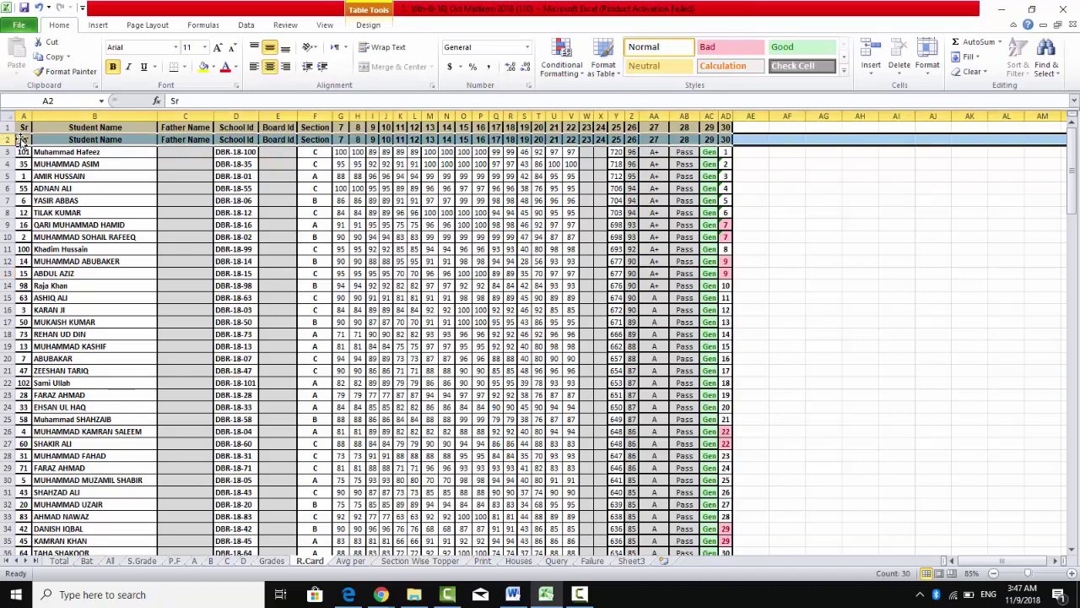
left_click(270, 229)
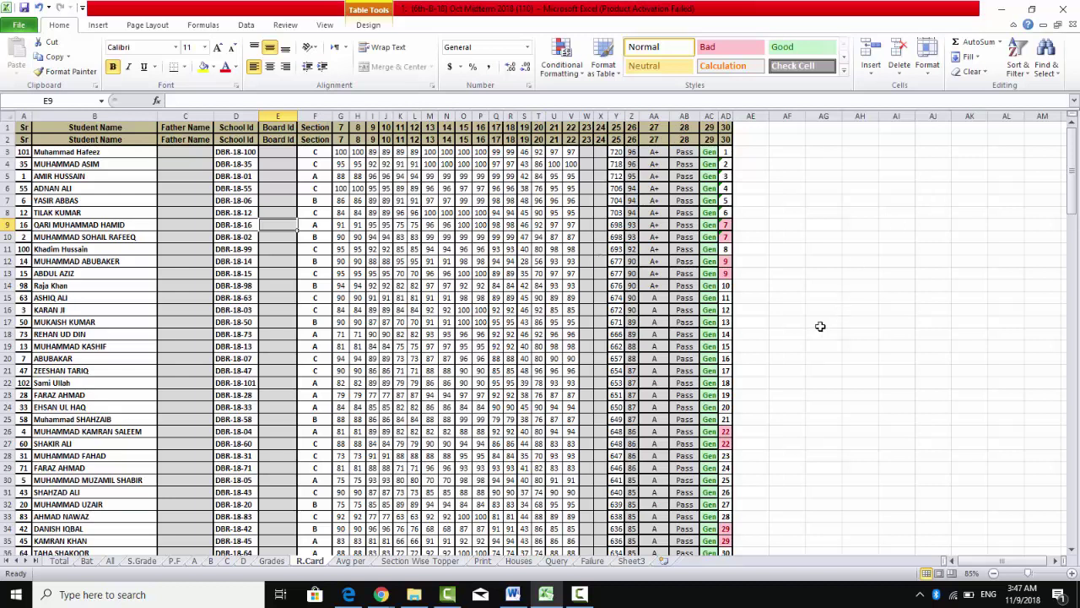
Scroll through the R.Card results table and click a few of its cells.
scroll(762, 334, "down", 3)
scroll(754, 330, "down", 3)
scroll(754, 330, "up", 3)
scroll(376, 405, "up", 3)
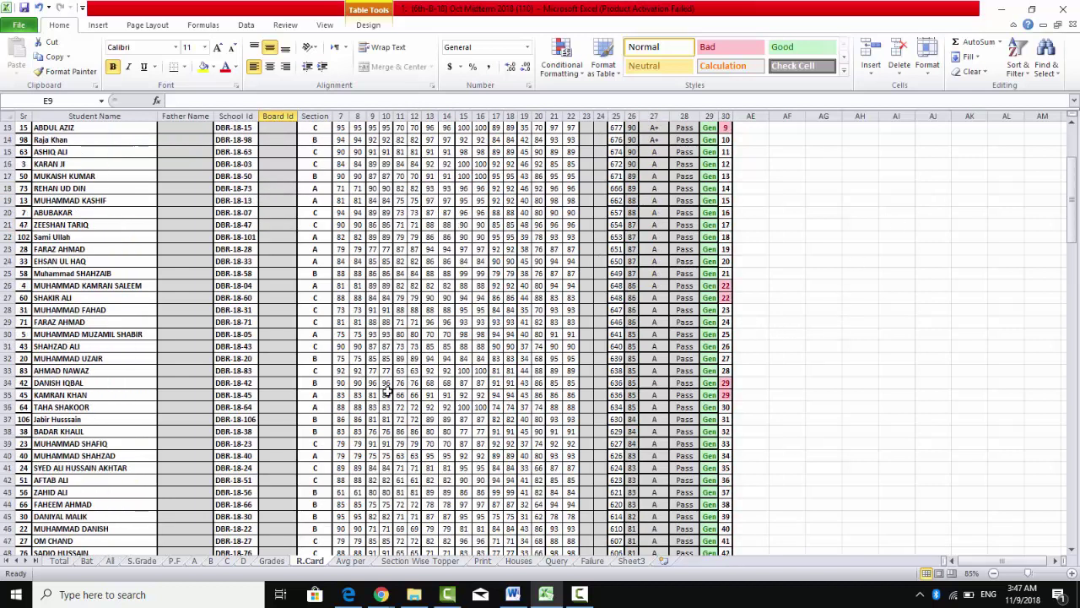
left_click(415, 359)
left_click(126, 371)
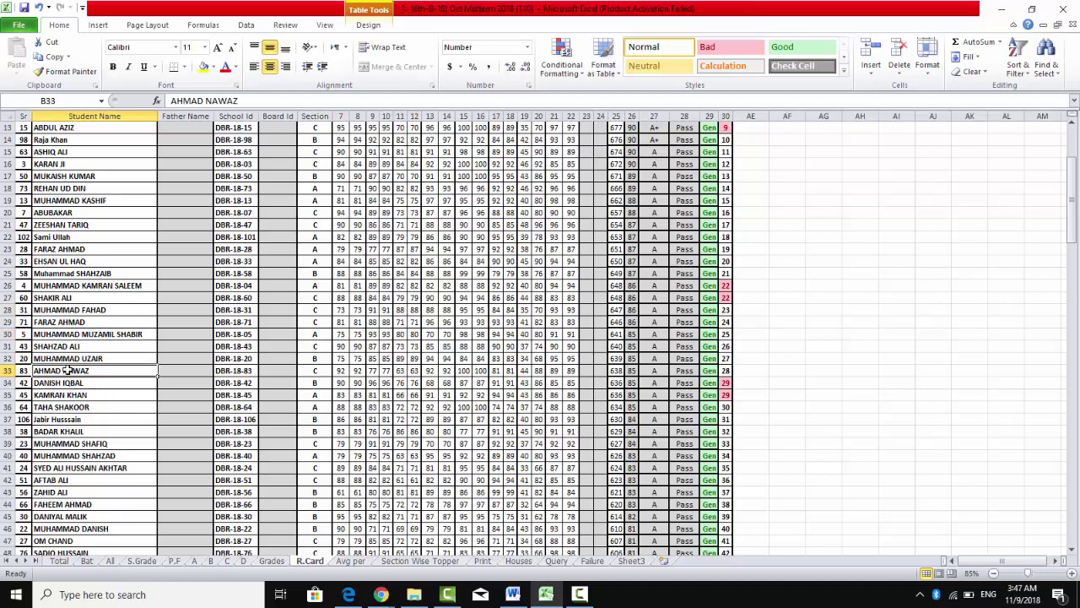
left_click(372, 273)
scroll(465, 314, "up", 4)
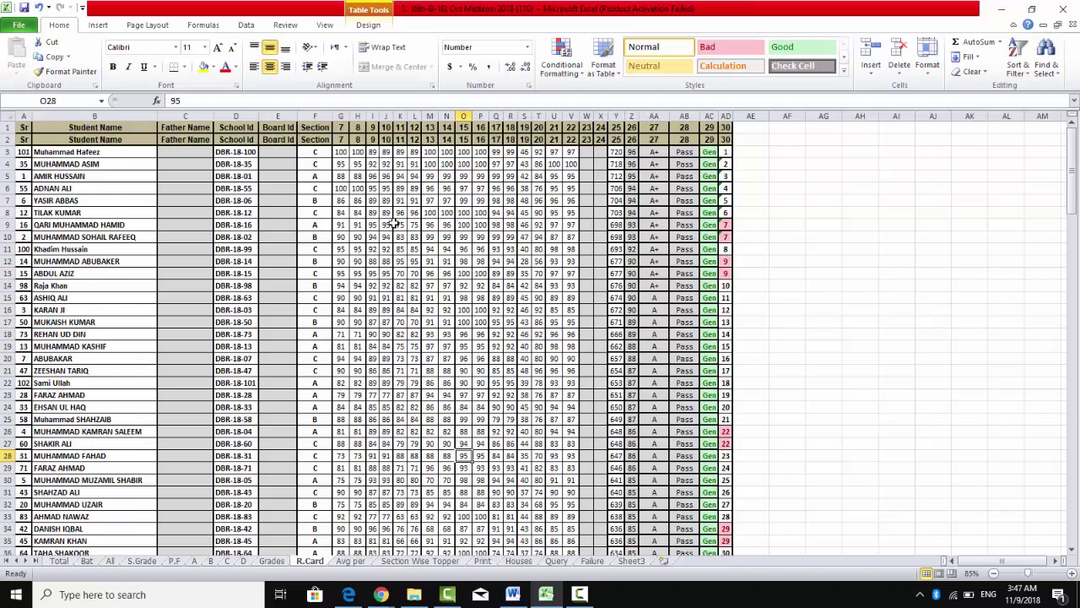
Inspect subject marks, student percentages and grade cells in the R.Card results.
left_click(446, 346)
left_click(258, 297)
left_click(245, 261)
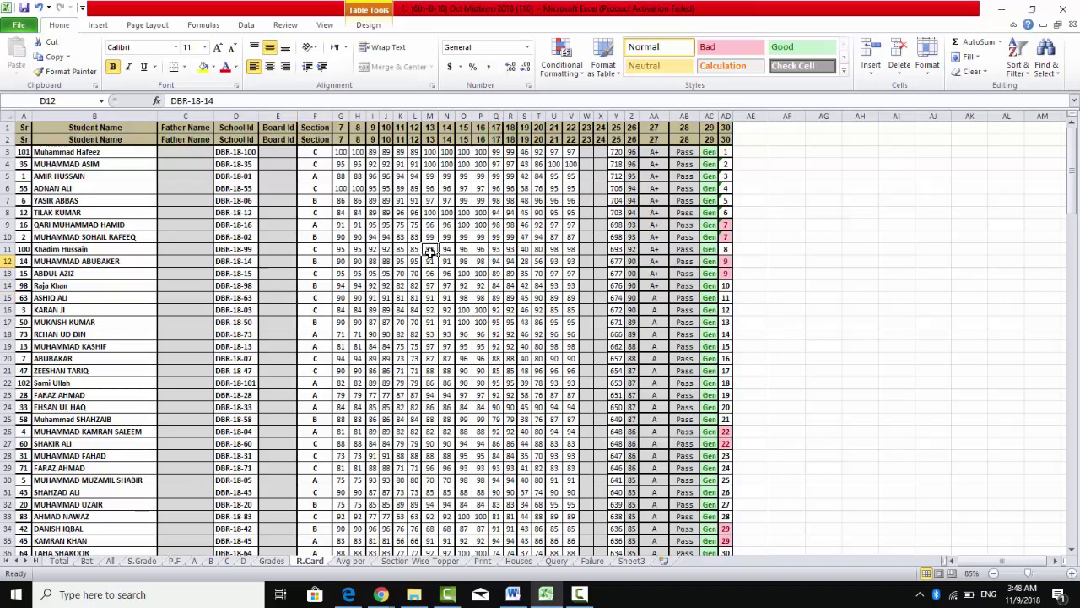
left_click(432, 253)
left_click(628, 370)
left_click(783, 334)
left_click(709, 382)
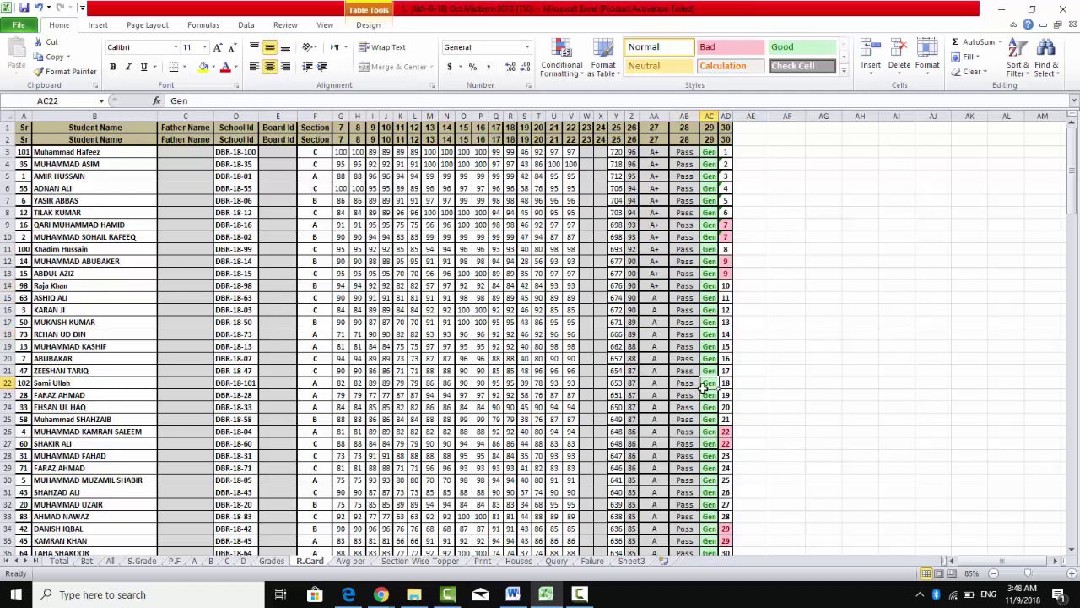
left_click(497, 383)
left_click(278, 371)
left_click(151, 338)
left_click(113, 321)
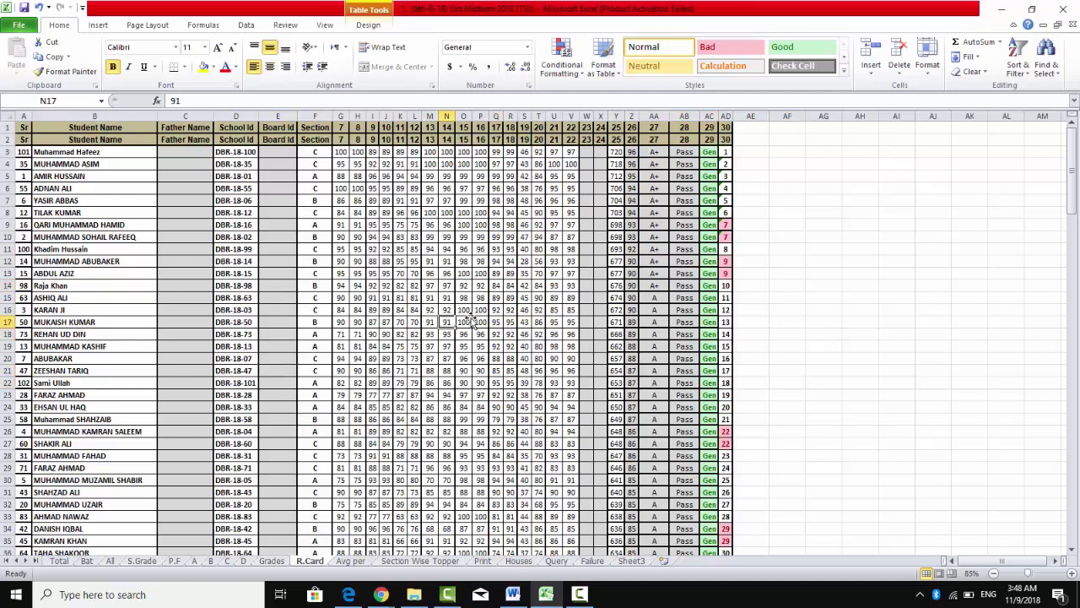
left_click(654, 346)
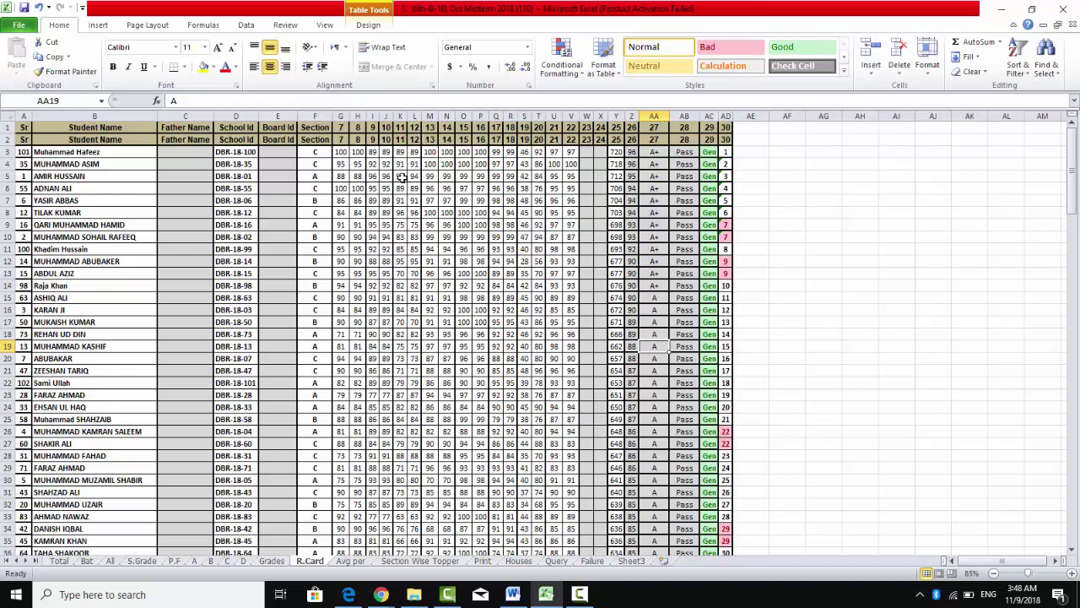
Select the second header row, deselect it, and switch to the All sheet.
left_click(6, 140)
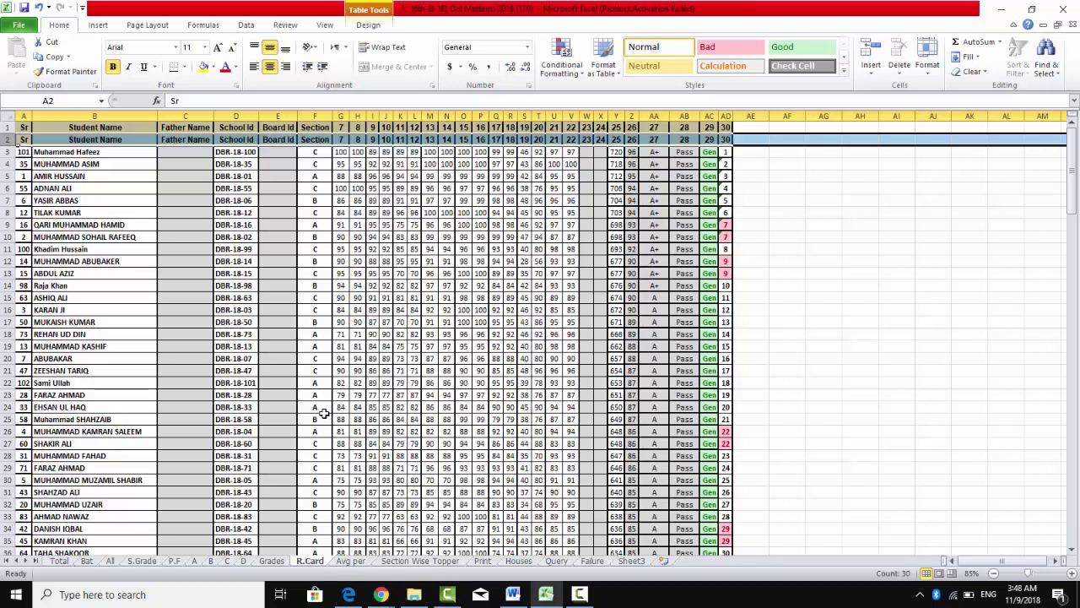
left_click(284, 322)
left_click(281, 380)
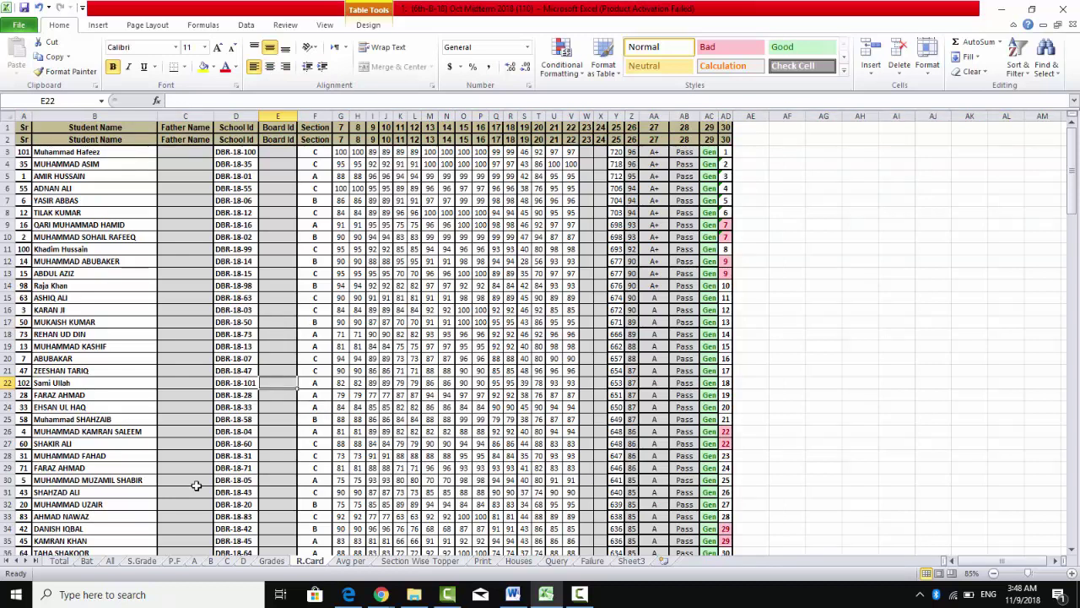
left_click(110, 561)
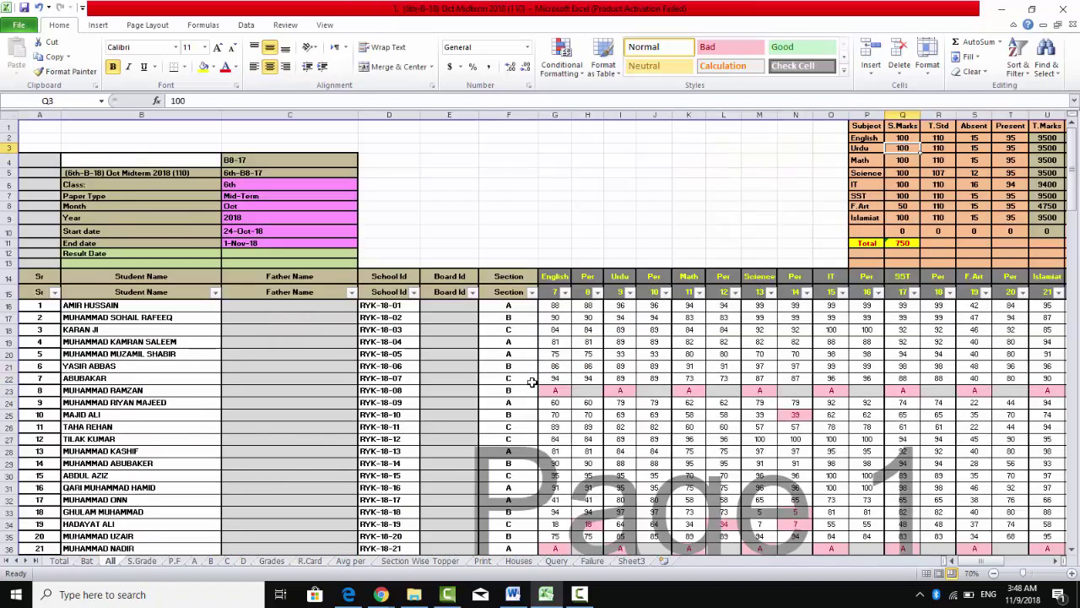
Give English marks in column G below 33 a Light Red Fill with Dark Red Text.
left_click(557, 234)
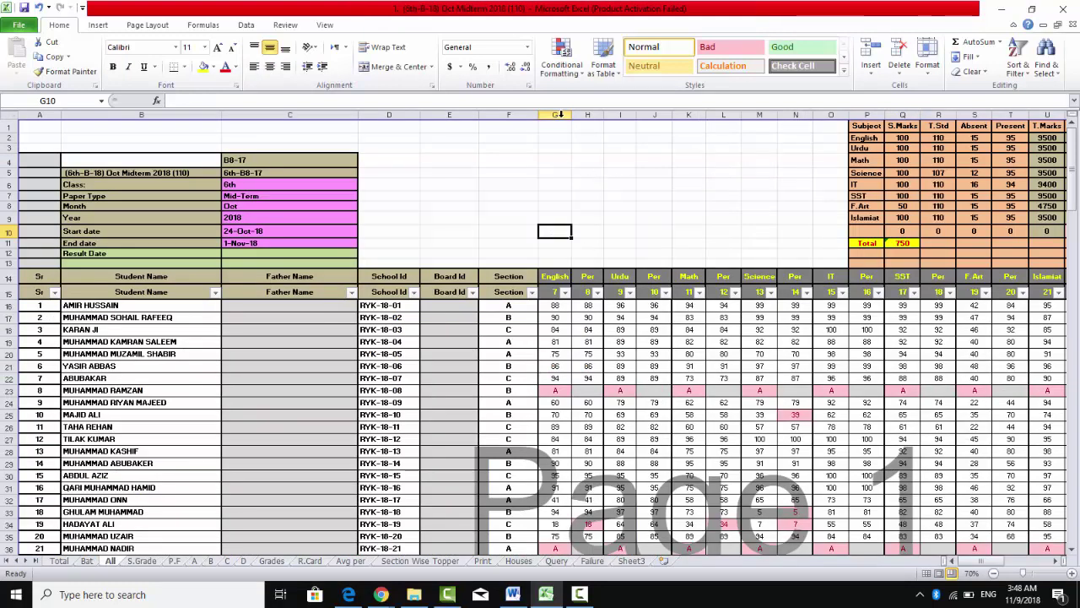
left_click(560, 115)
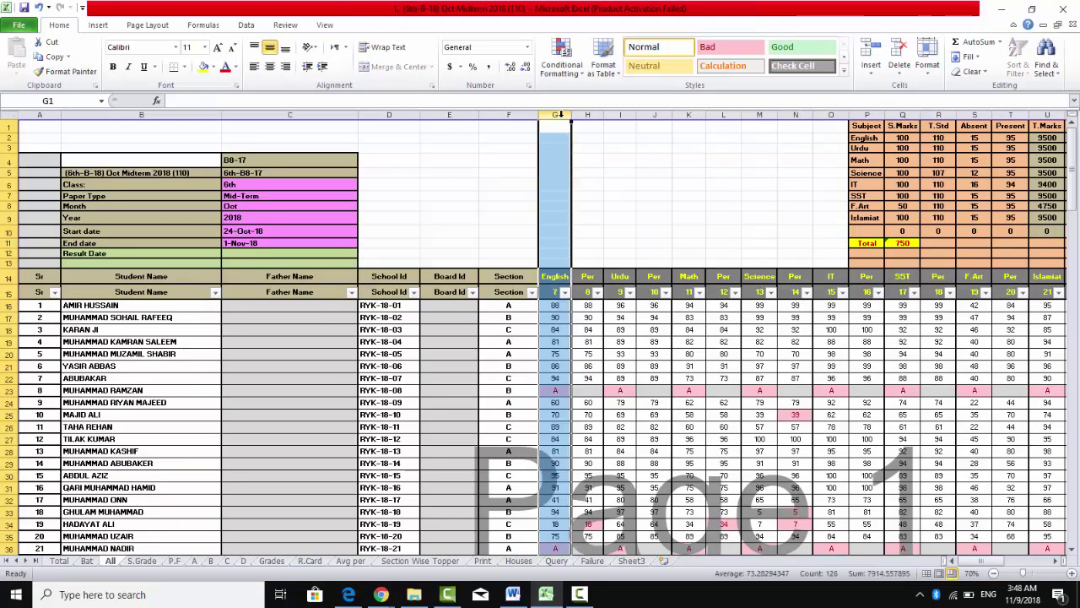
left_click(559, 60)
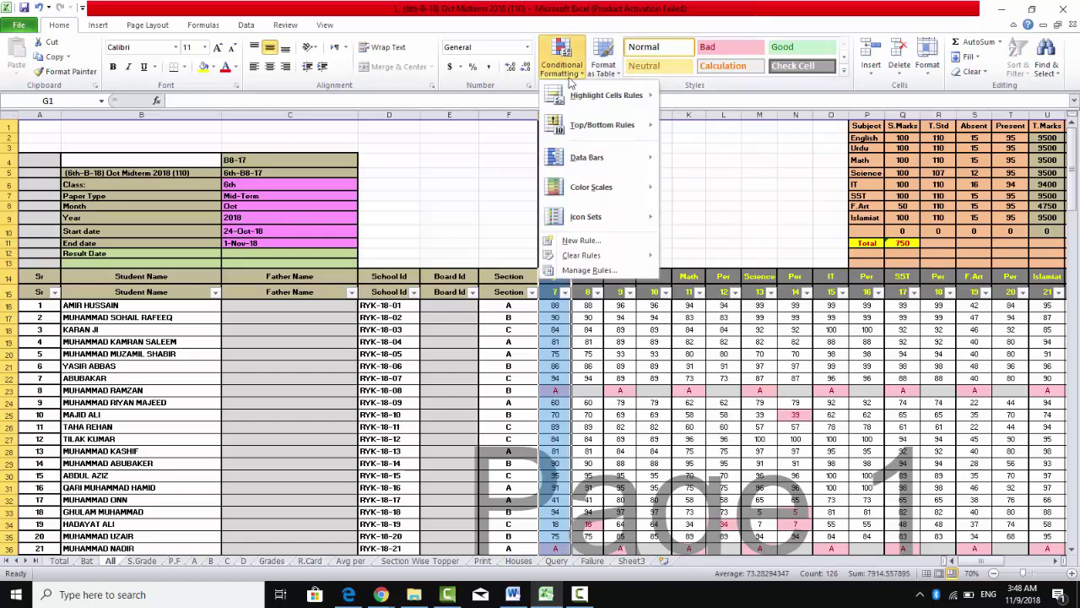
mouse_move(589, 104)
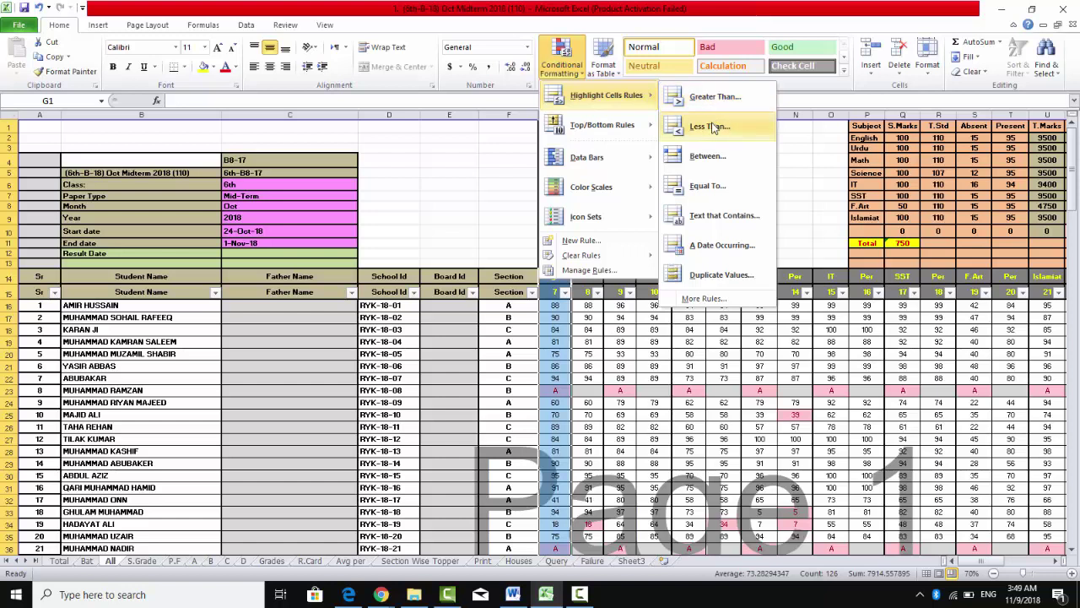
left_click(712, 126)
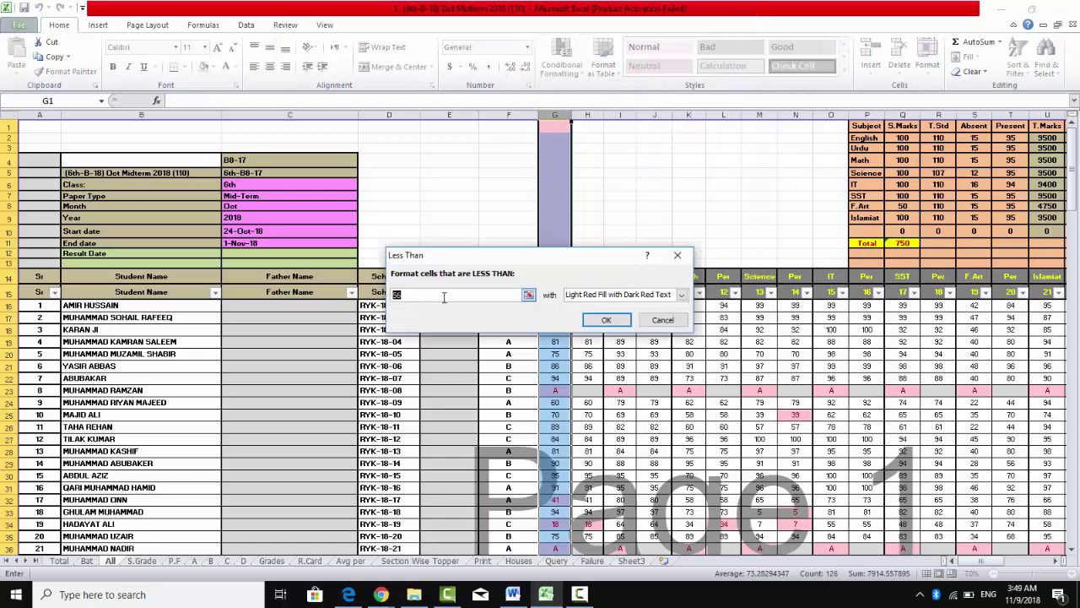
type("33")
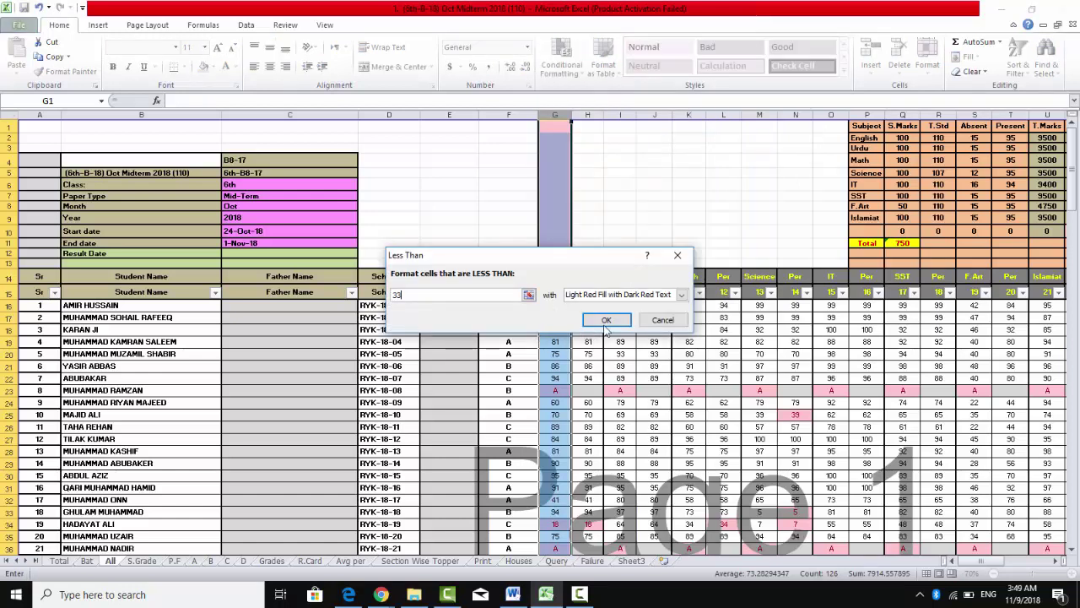
left_click(606, 320)
scroll(560, 389, "down", 3)
left_click(557, 384)
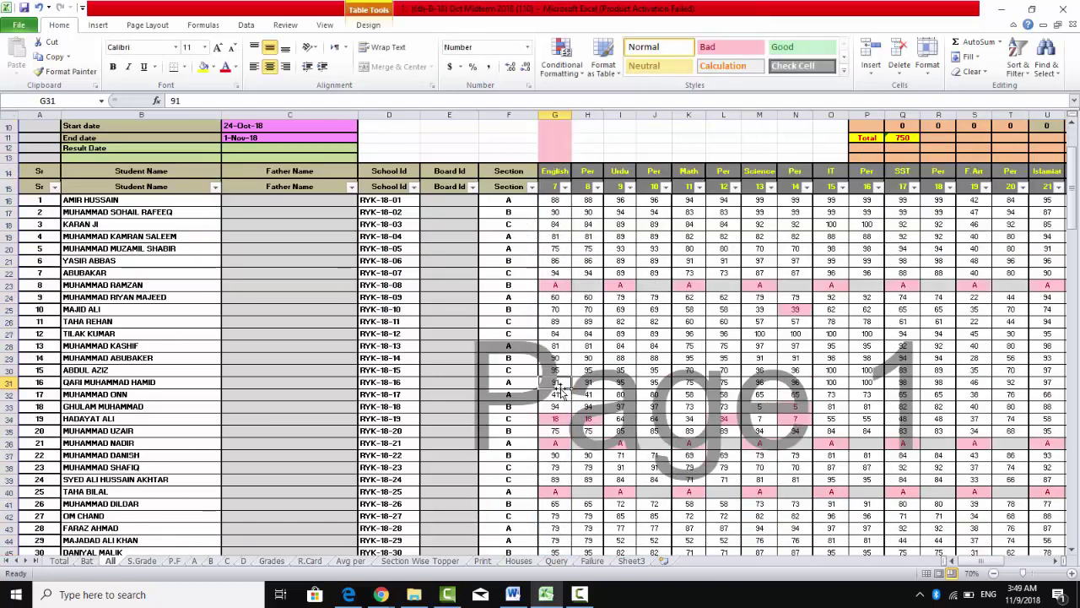
left_click(562, 421)
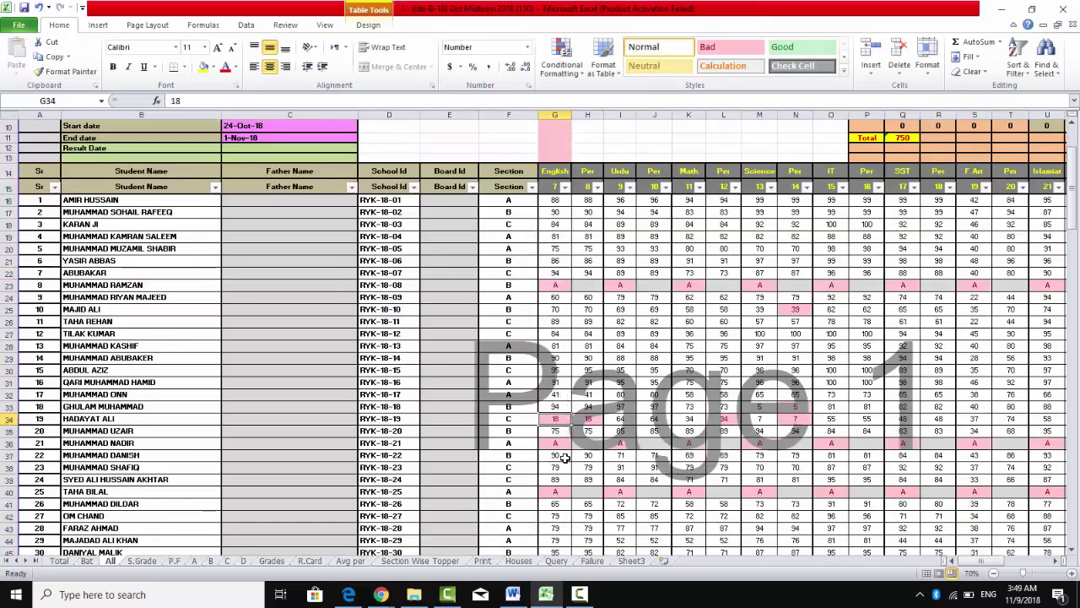
scroll(566, 435, "down", 6)
scroll(565, 440, "down", 3)
scroll(566, 435, "down", 4)
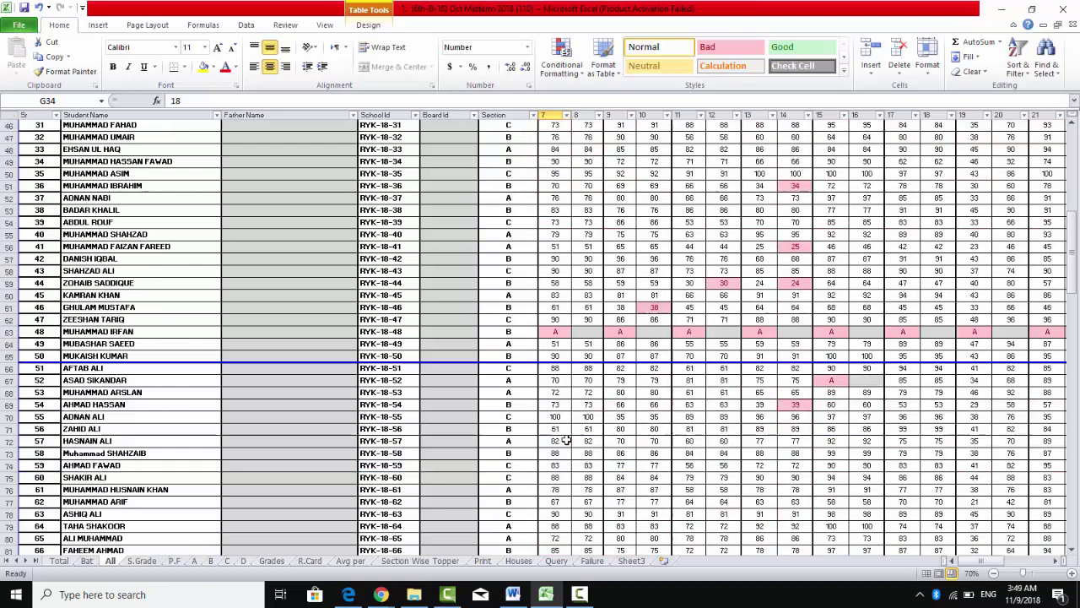
scroll(565, 426, "down", 3)
scroll(565, 422, "down", 4)
scroll(562, 410, "down", 1)
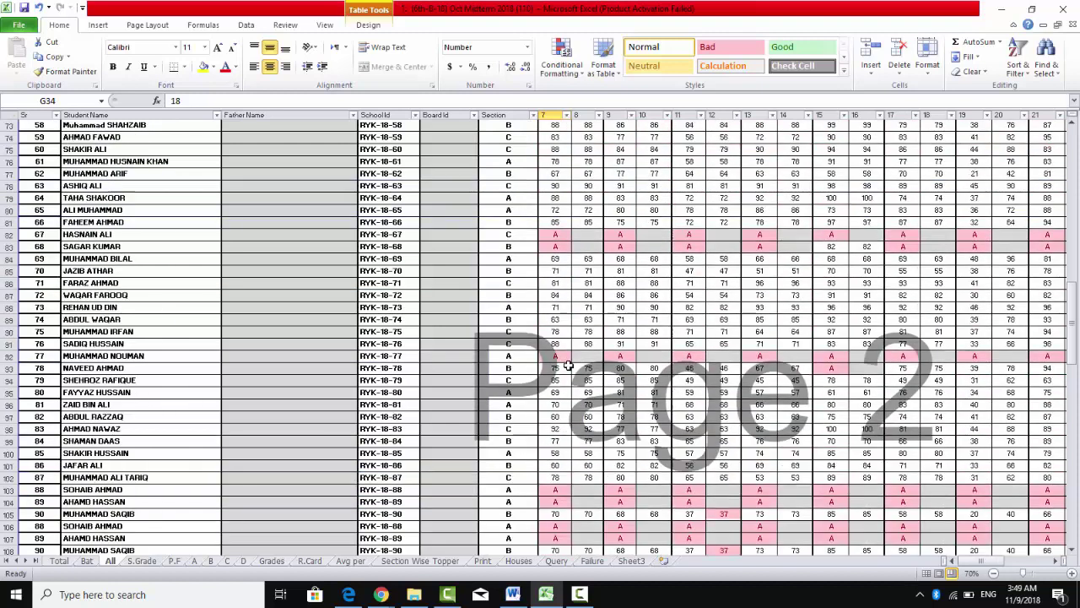
scroll(557, 392, "down", 1)
scroll(545, 400, "down", 4)
scroll(544, 400, "down", 2)
scroll(548, 388, "down", 2)
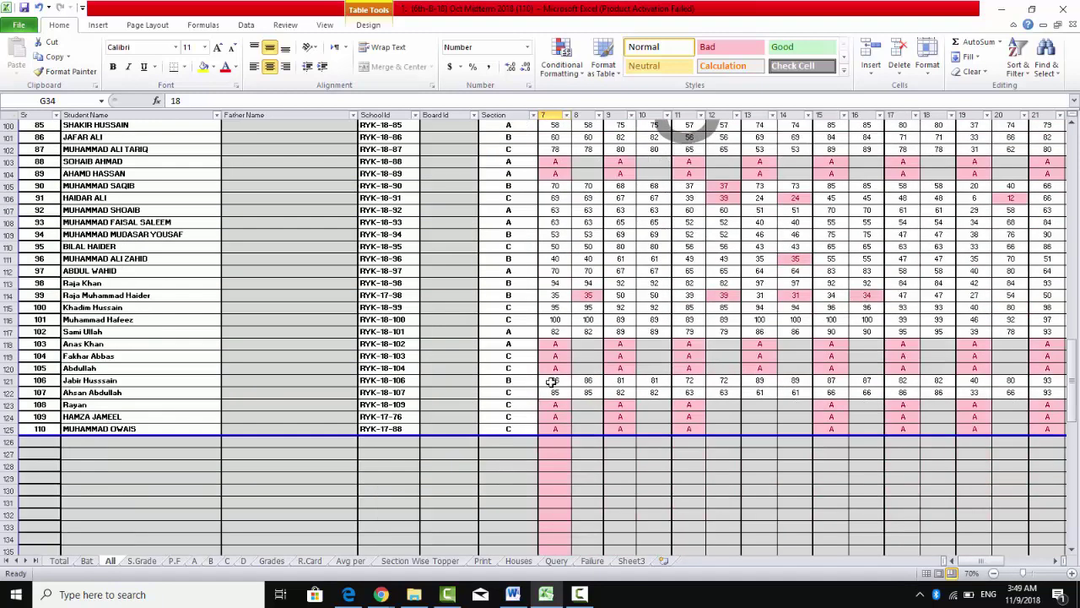
scroll(540, 396, "up", 4)
left_click(547, 321)
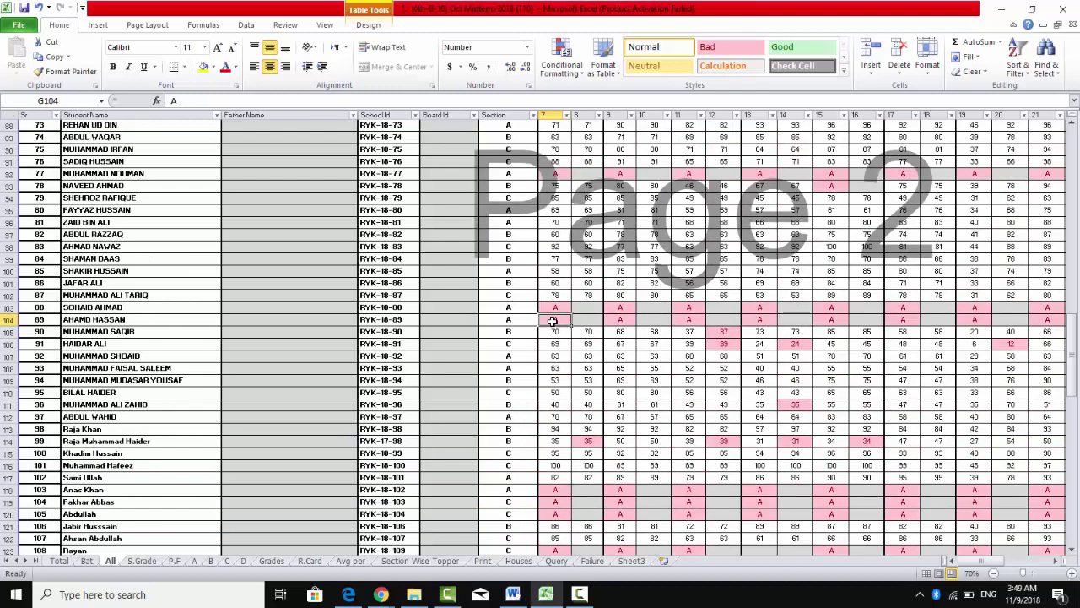
scroll(544, 333, "up", 4)
scroll(936, 135, "up", 3)
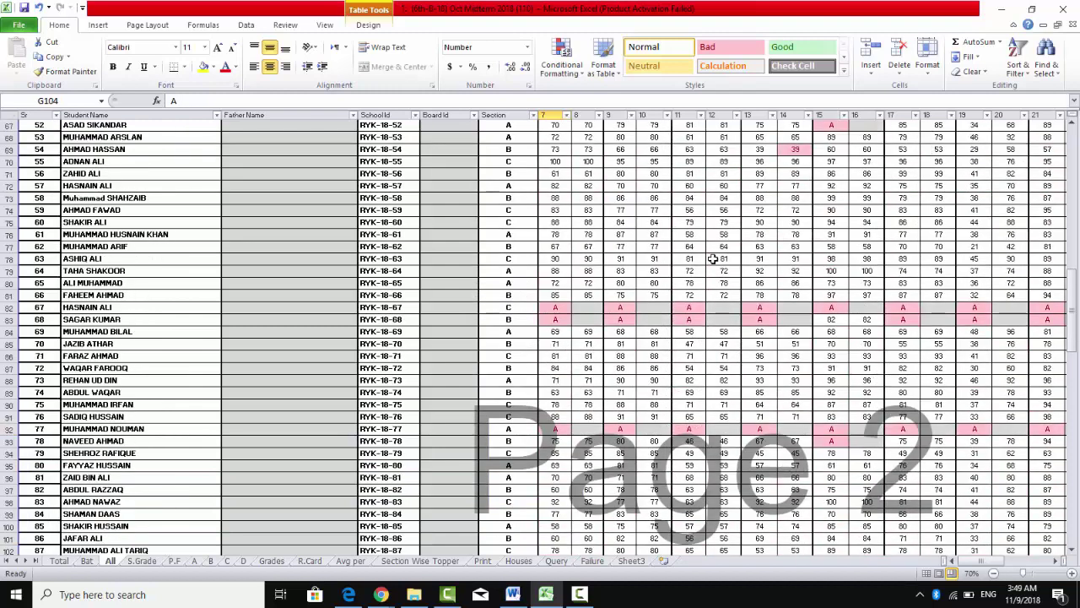
scroll(713, 258, "up", 9)
scroll(713, 258, "up", 8)
scroll(713, 258, "up", 3)
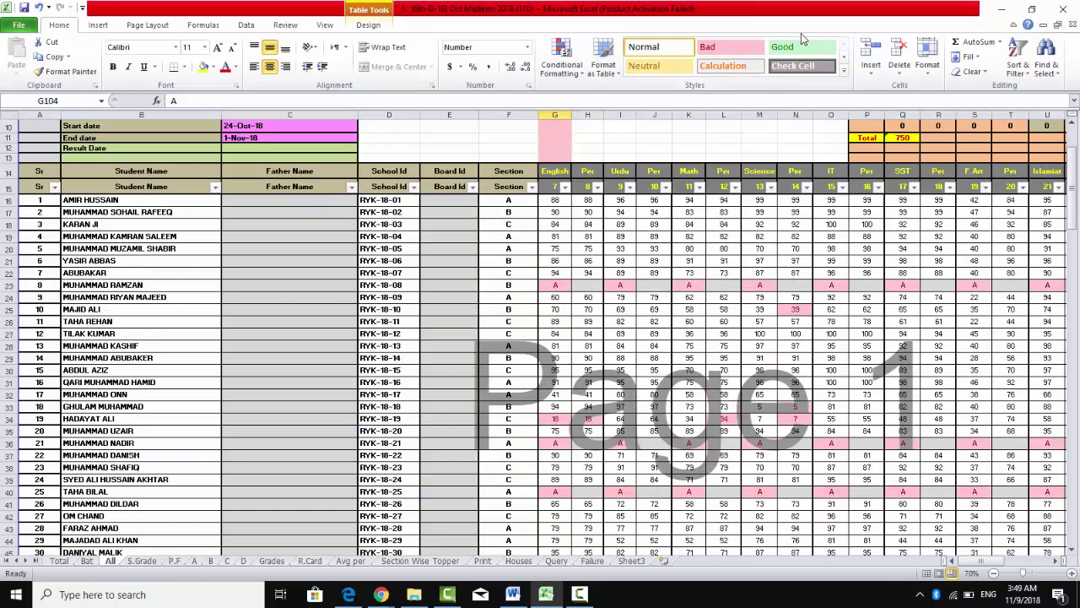
scroll(650, 228, "up", 3)
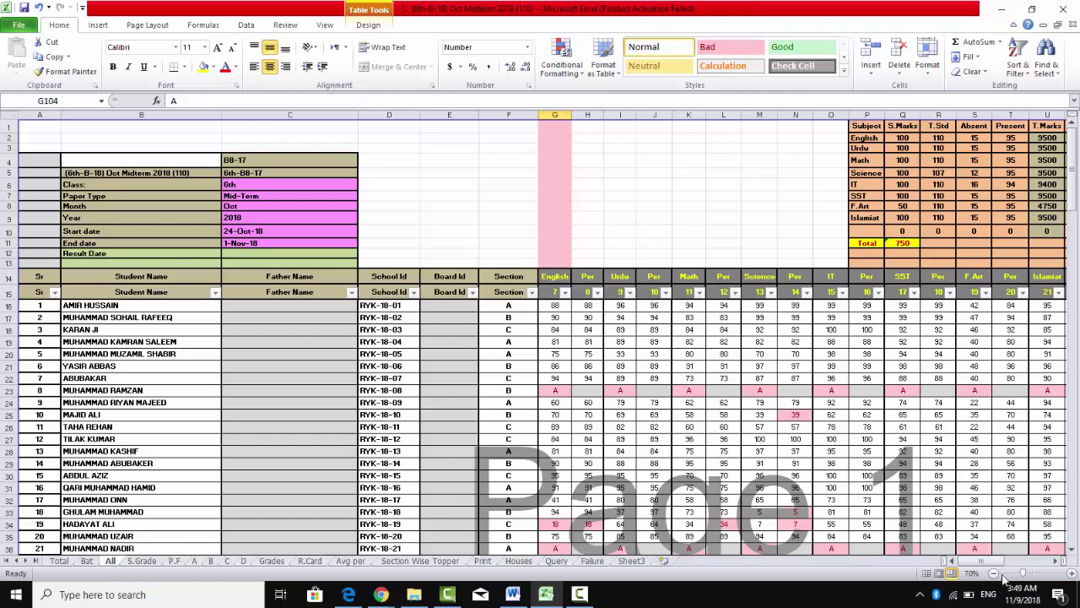
mouse_move(979, 561)
left_mouse_down()
mouse_move(1002, 564)
mouse_move(993, 562)
left_mouse_up()
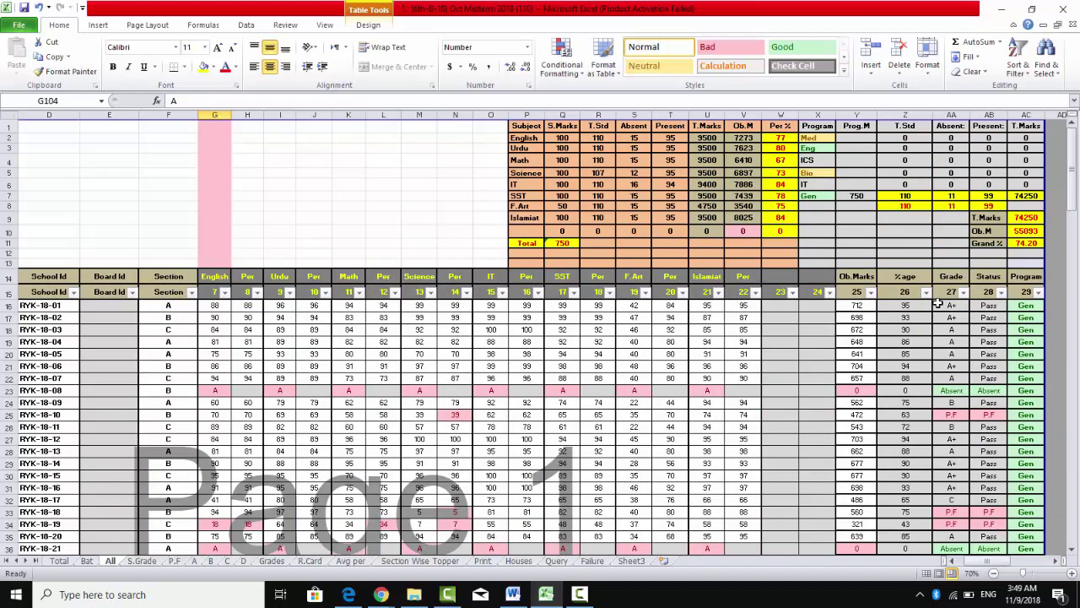
left_click(985, 306)
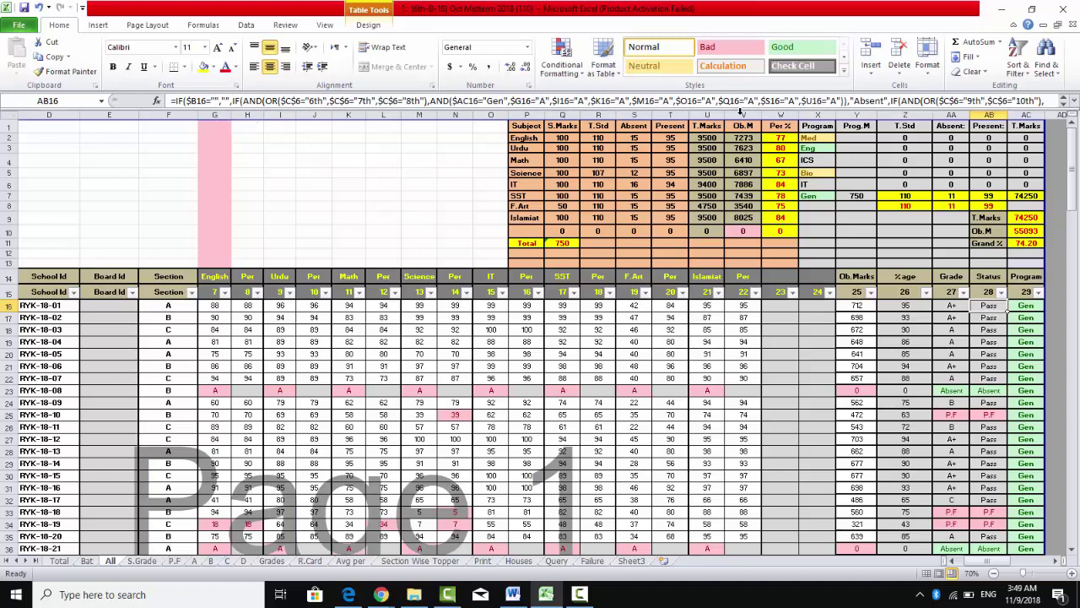
key("Down")
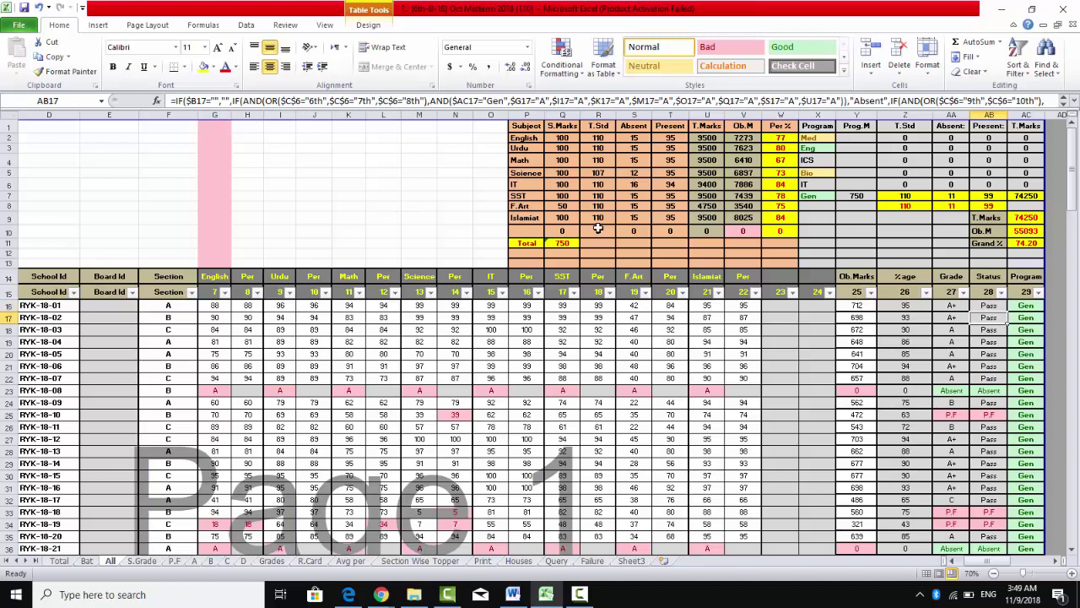
left_click(311, 184)
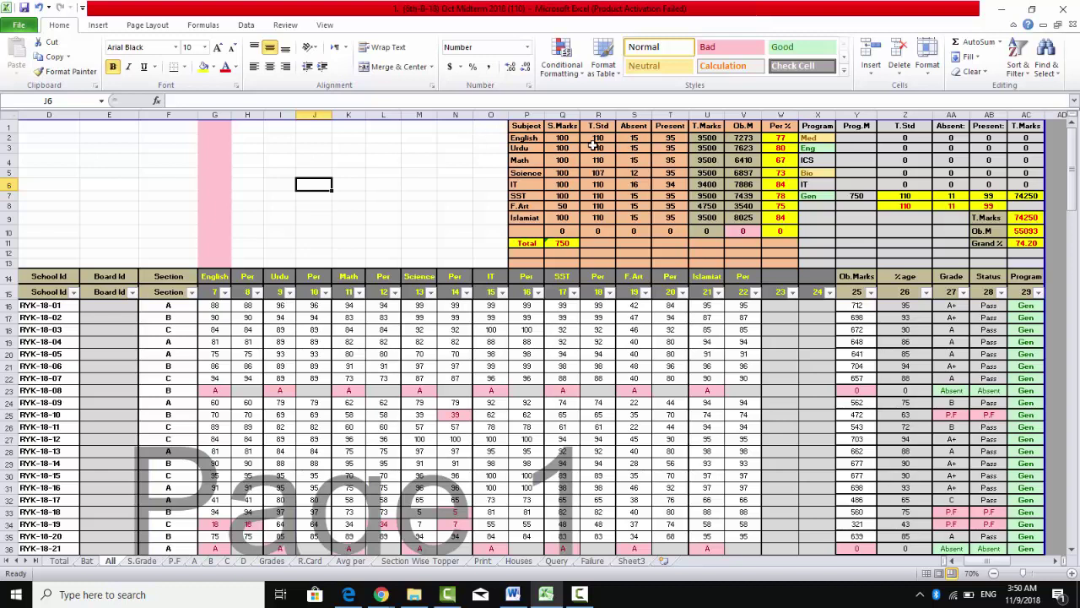
left_click_drag(533, 138, 774, 141)
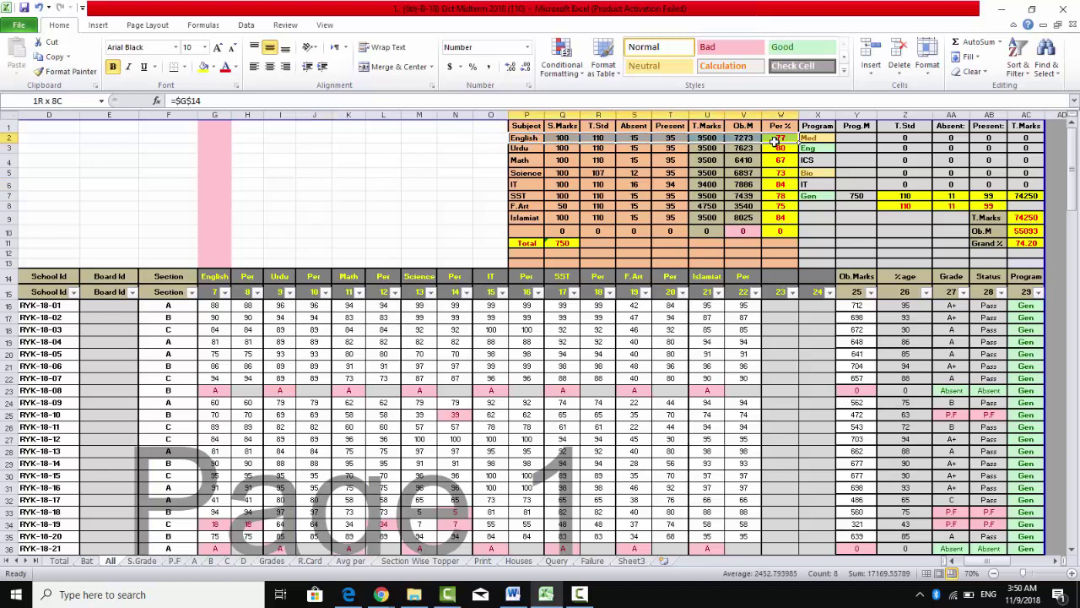
left_click(773, 172)
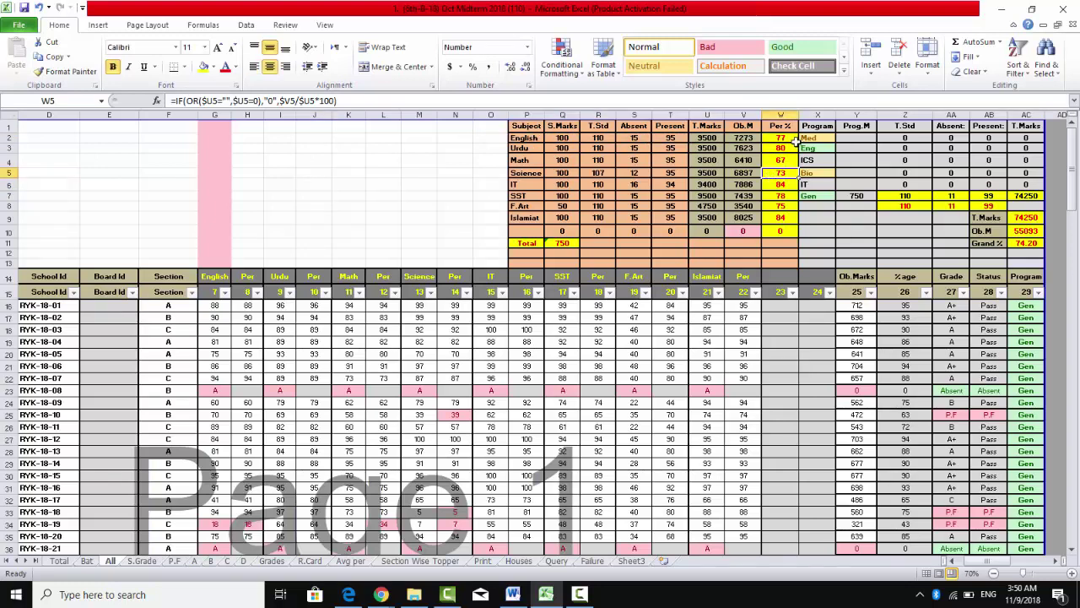
left_click(1020, 243)
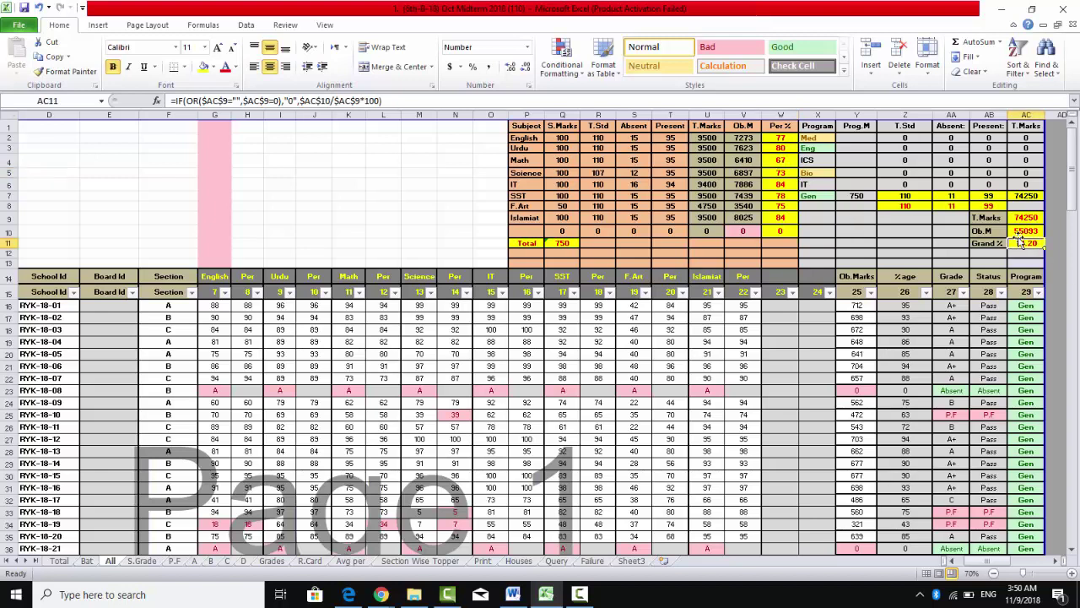
left_click(1019, 233)
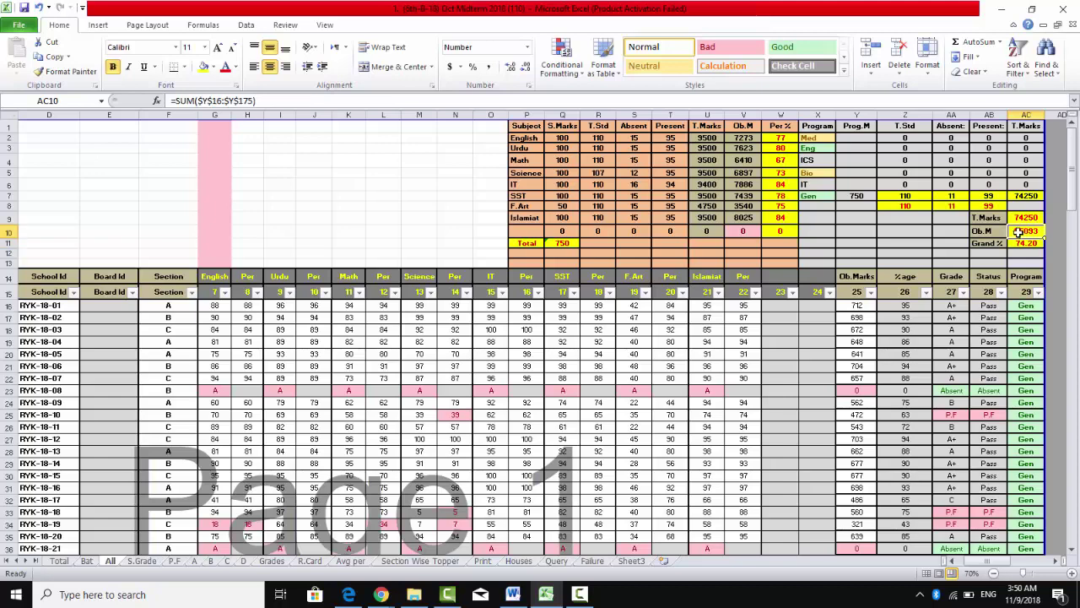
Scroll to row 199 to view the summary: 99 present, 81 passing, 81.82% pass rate.
scroll(883, 463, "down", 3)
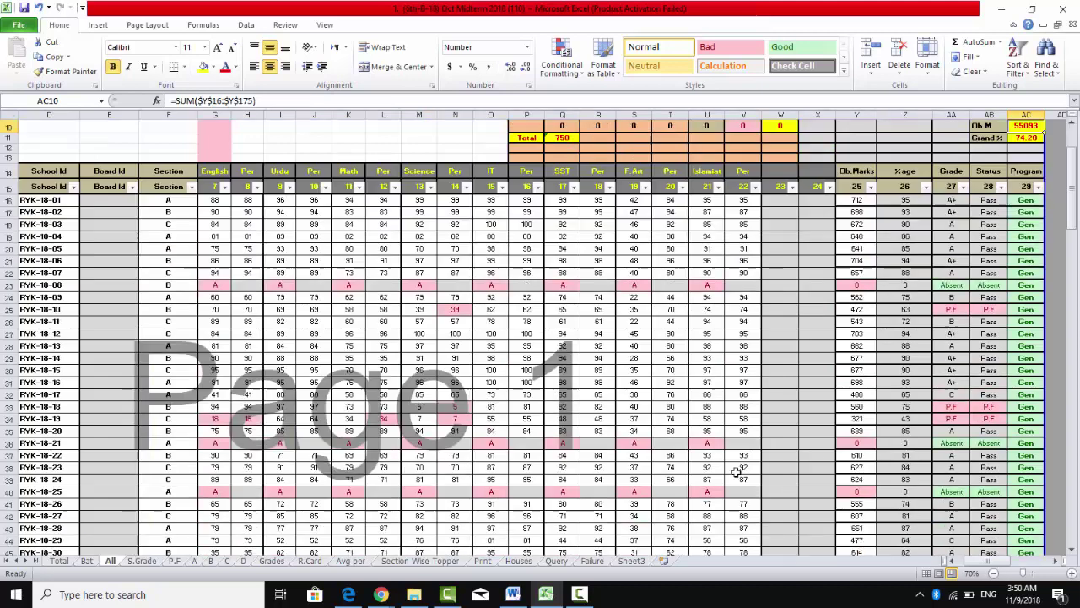
scroll(737, 463, "down", 6)
scroll(737, 463, "down", 6)
scroll(737, 464, "down", 3)
scroll(736, 464, "up", 5)
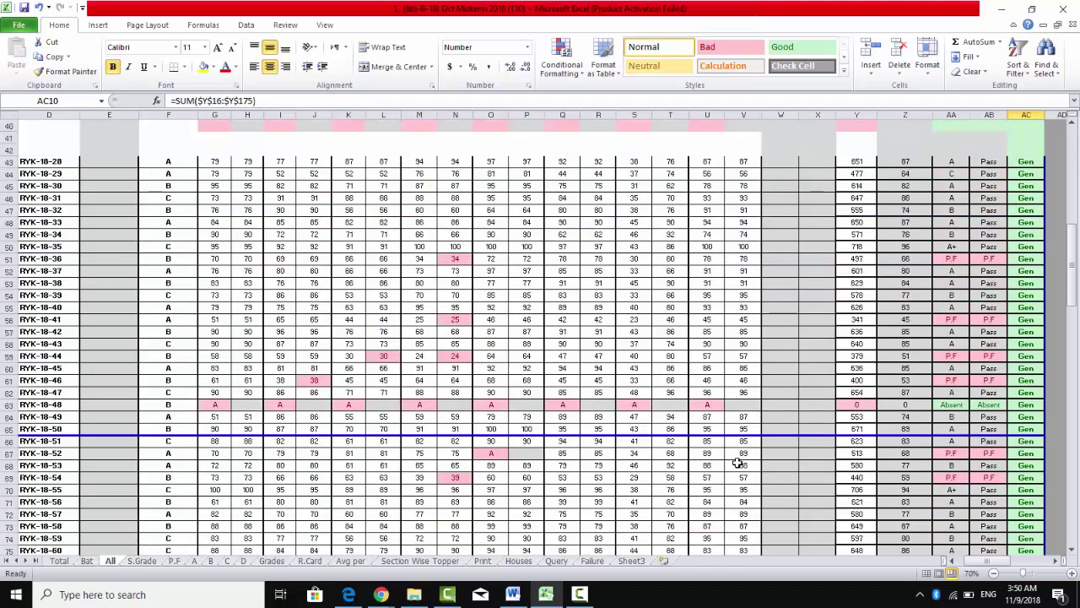
scroll(737, 463, "up", 6)
scroll(737, 463, "up", 7)
scroll(912, 519, "down", 1)
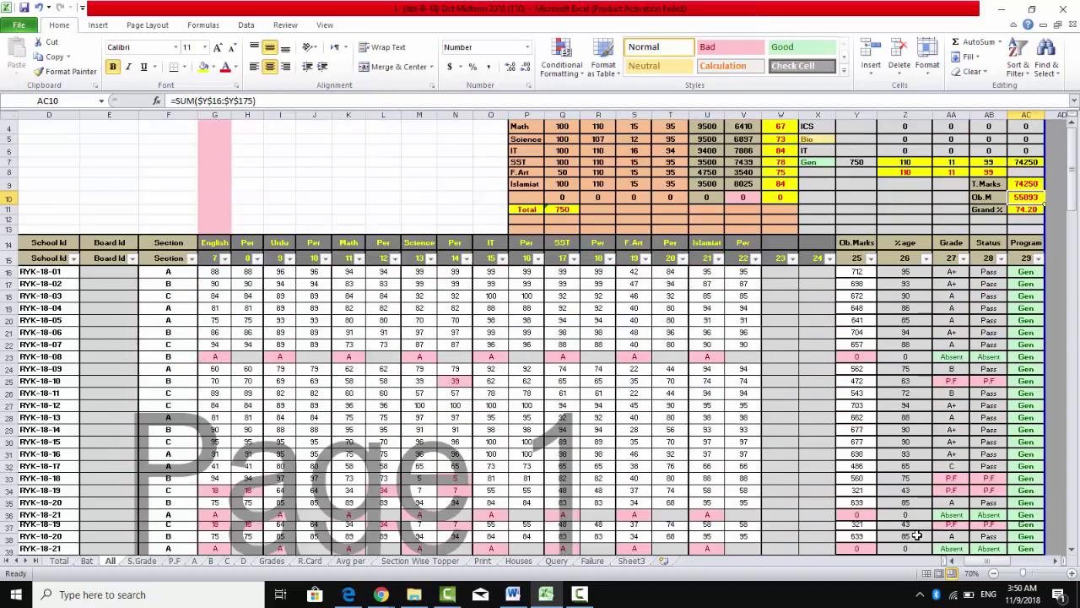
scroll(911, 518, "down", 5)
scroll(912, 518, "down", 9)
scroll(912, 519, "down", 2)
scroll(912, 518, "down", 6)
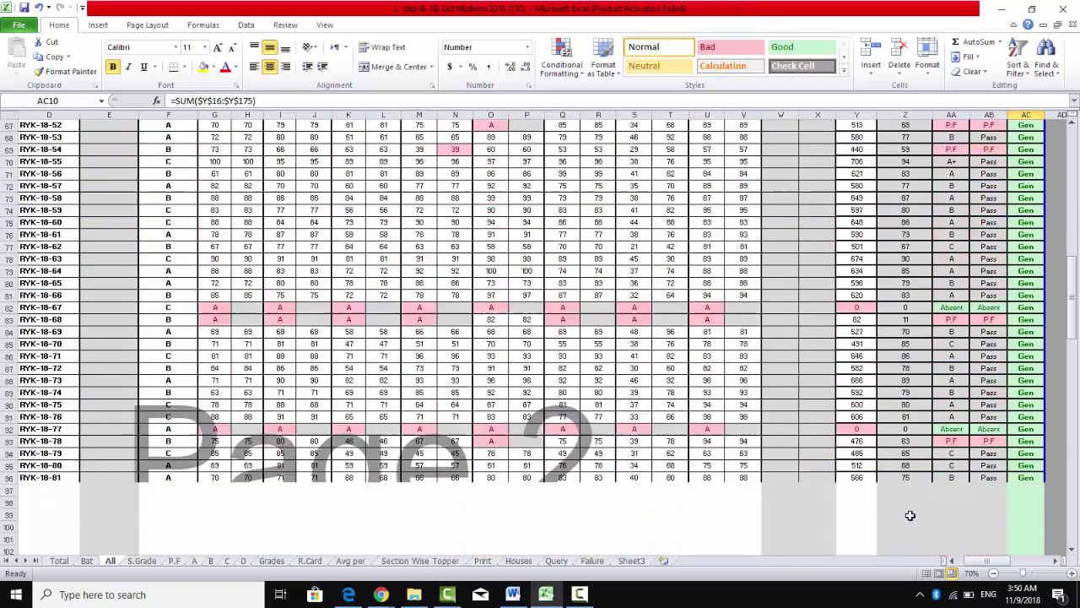
scroll(909, 513, "down", 3)
scroll(908, 513, "down", 3)
scroll(906, 507, "down", 2)
scroll(905, 503, "down", 5)
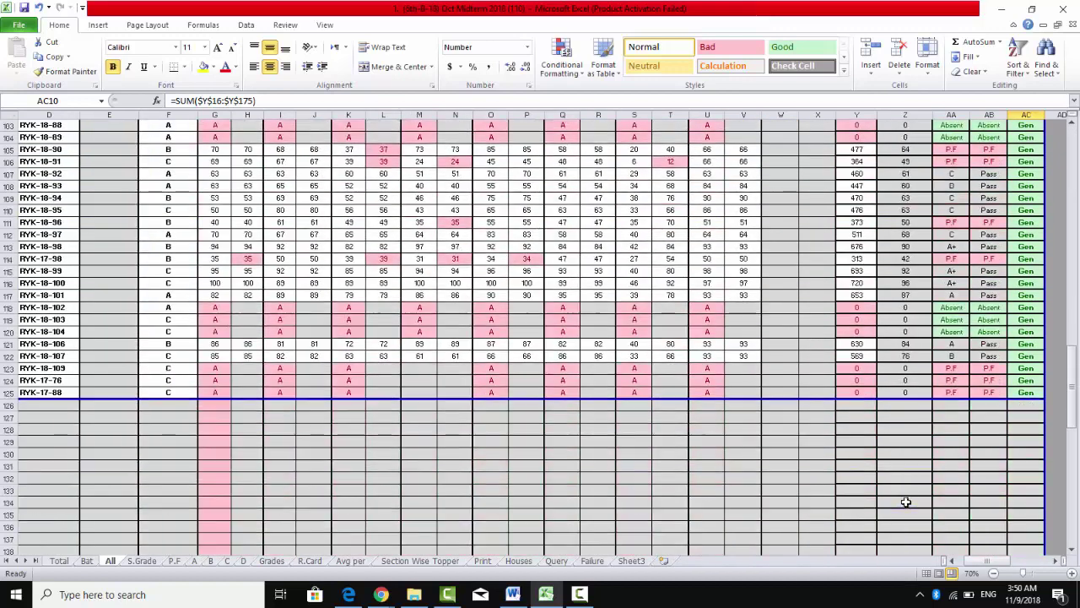
scroll(906, 503, "down", 3)
scroll(905, 501, "down", 2)
scroll(904, 500, "down", 4)
scroll(904, 499, "down", 3)
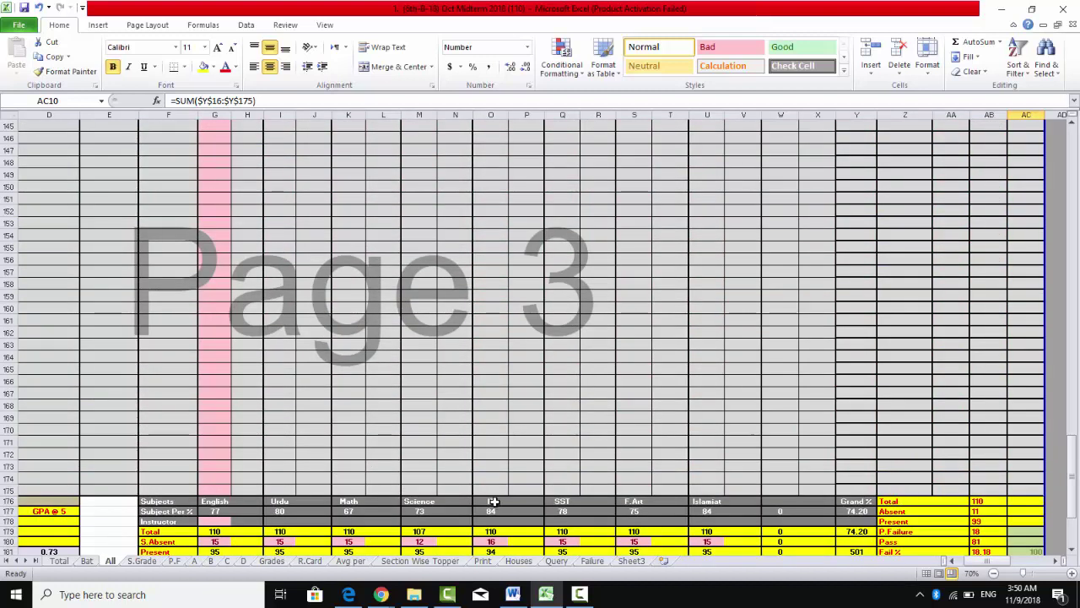
scroll(485, 530, "down", 1)
scroll(484, 518, "down", 1)
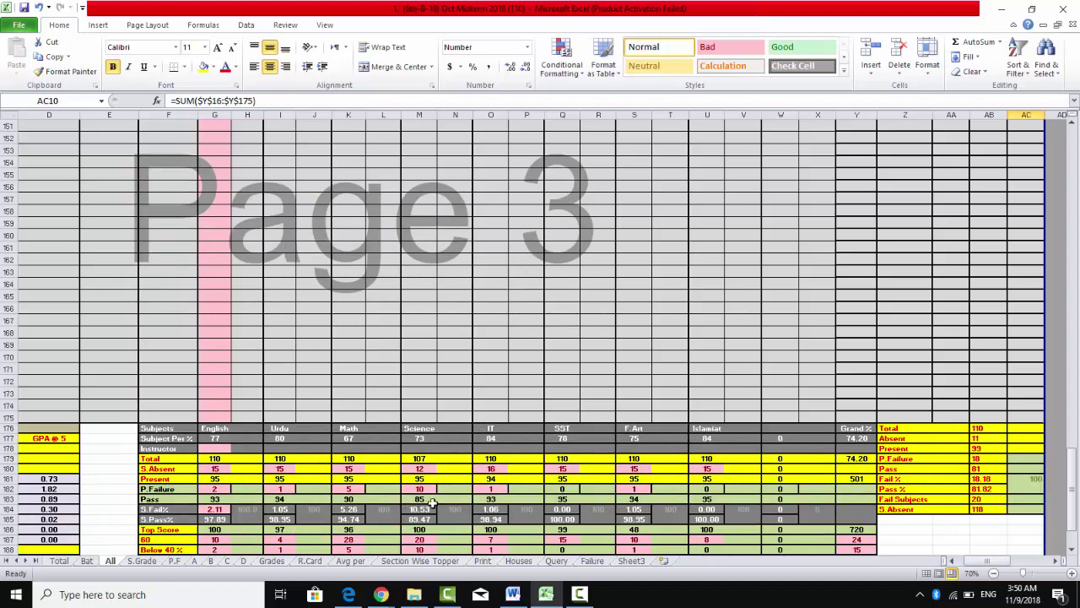
scroll(1043, 549, "down", 3)
left_click_drag(988, 560, 979, 564)
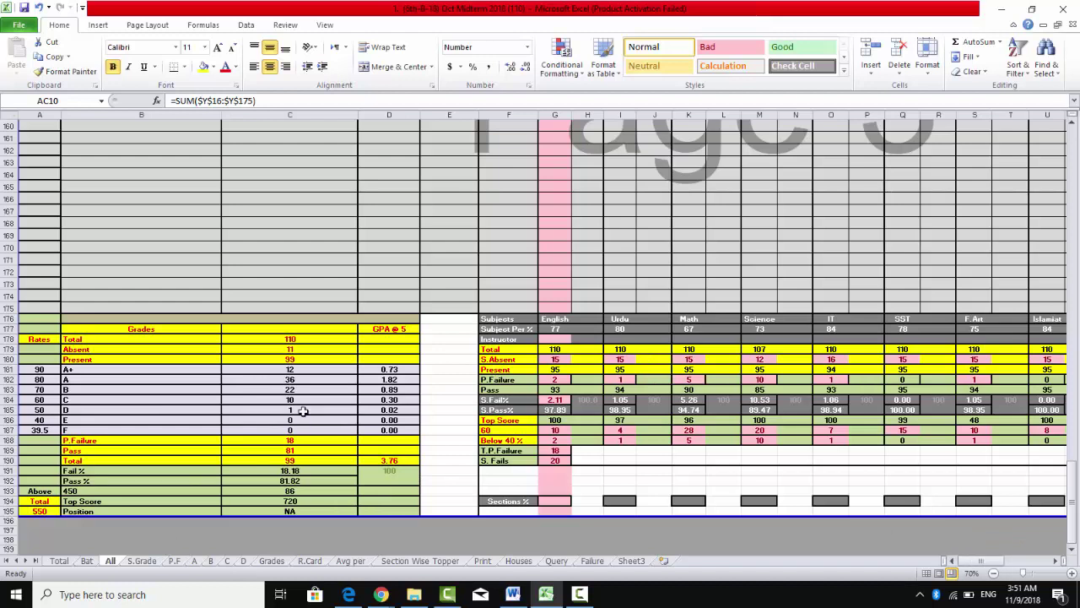
left_click(290, 399)
left_click(294, 420)
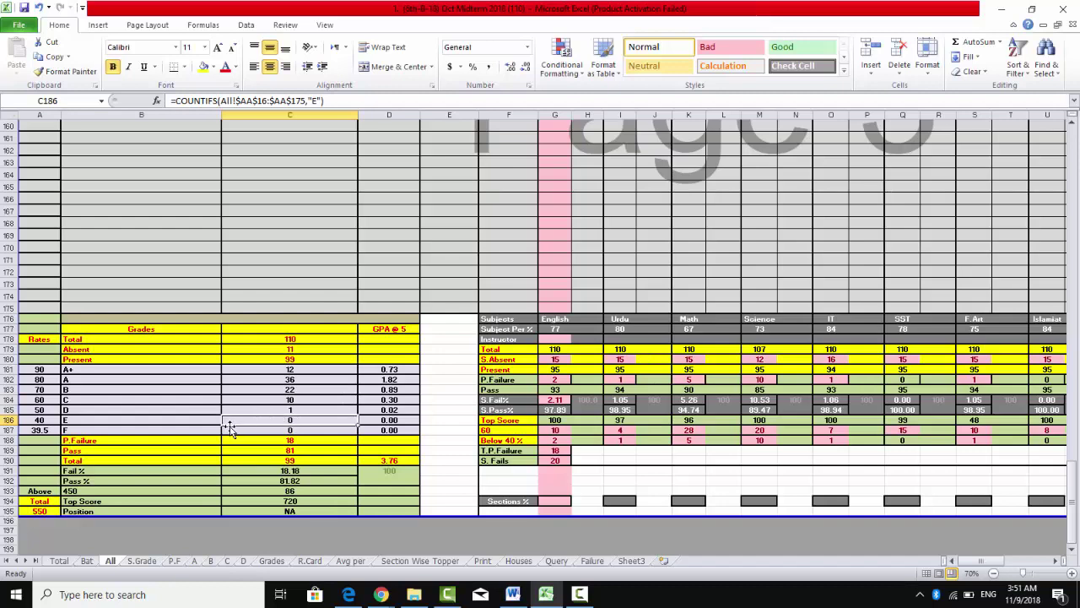
scroll(588, 431, "up", 20)
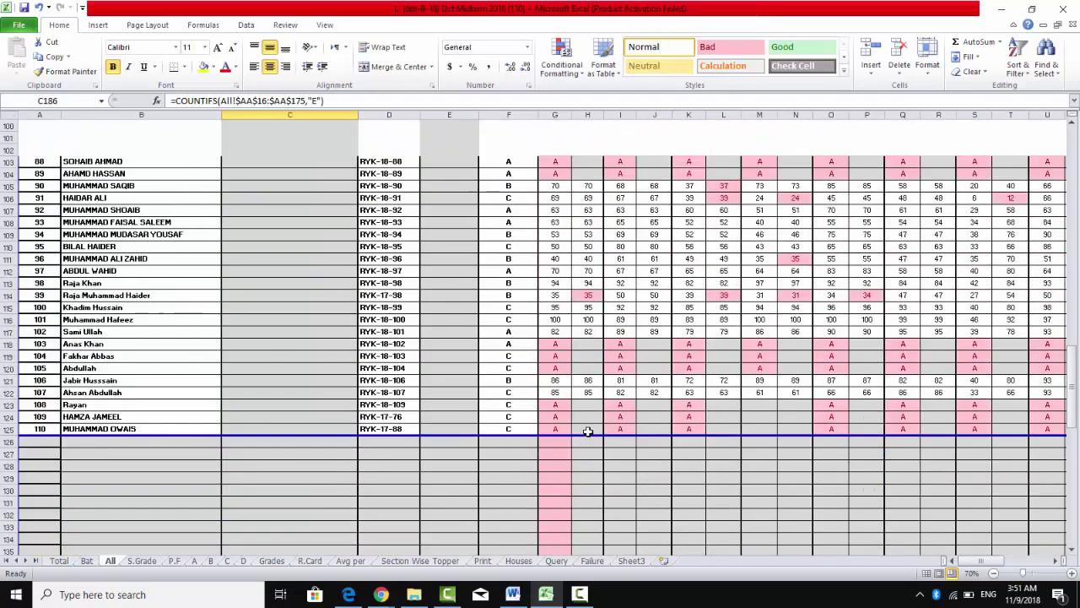
scroll(589, 431, "up", 6)
scroll(588, 432, "up", 6)
scroll(588, 432, "up", 5)
scroll(588, 431, "up", 5)
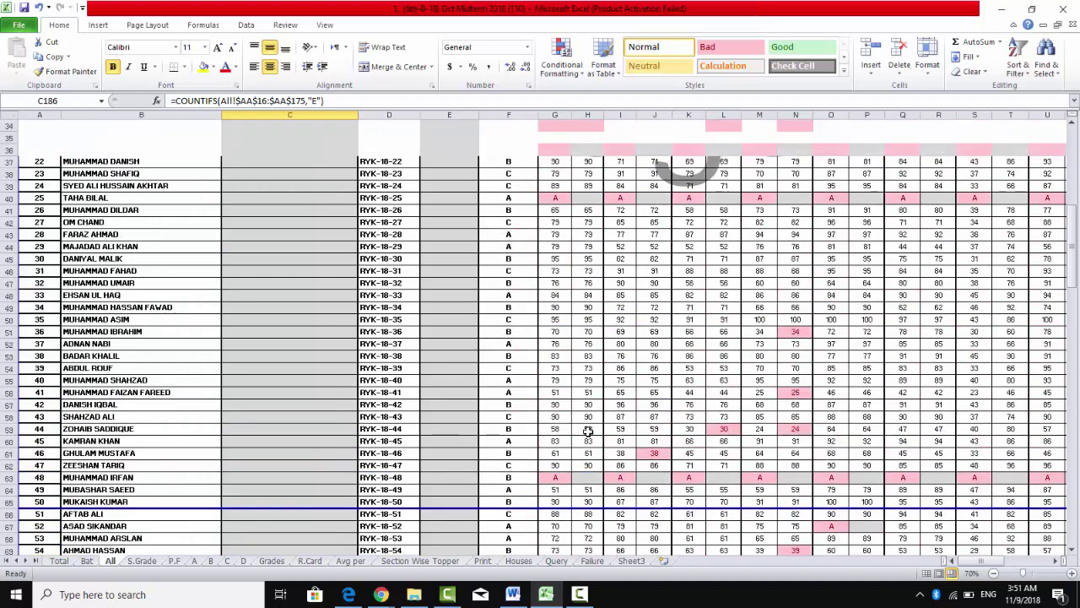
scroll(588, 431, "up", 6)
scroll(588, 432, "up", 5)
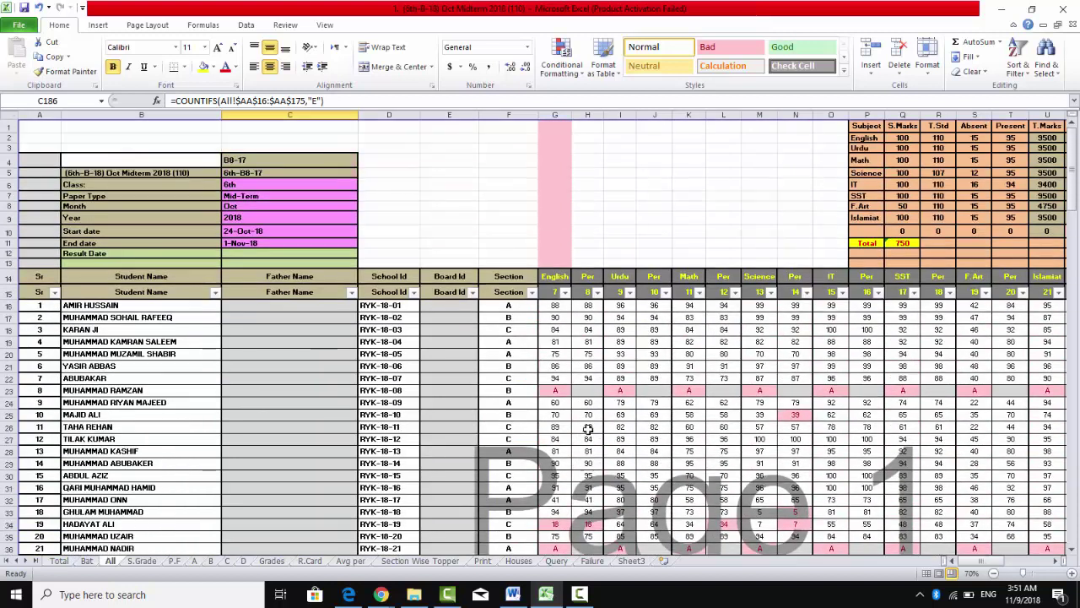
left_click(599, 219)
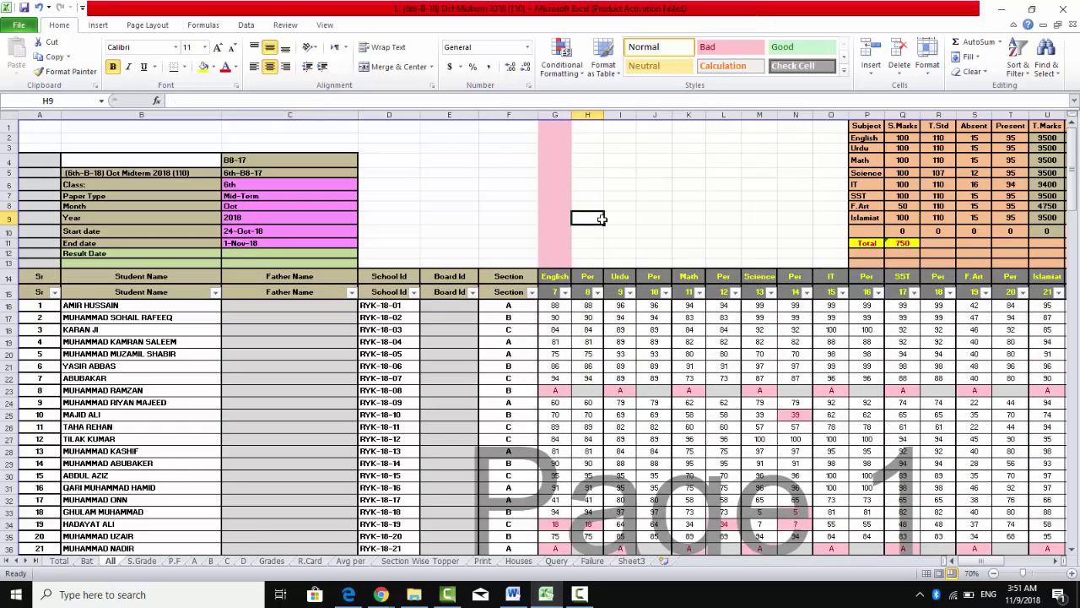
left_click(555, 304)
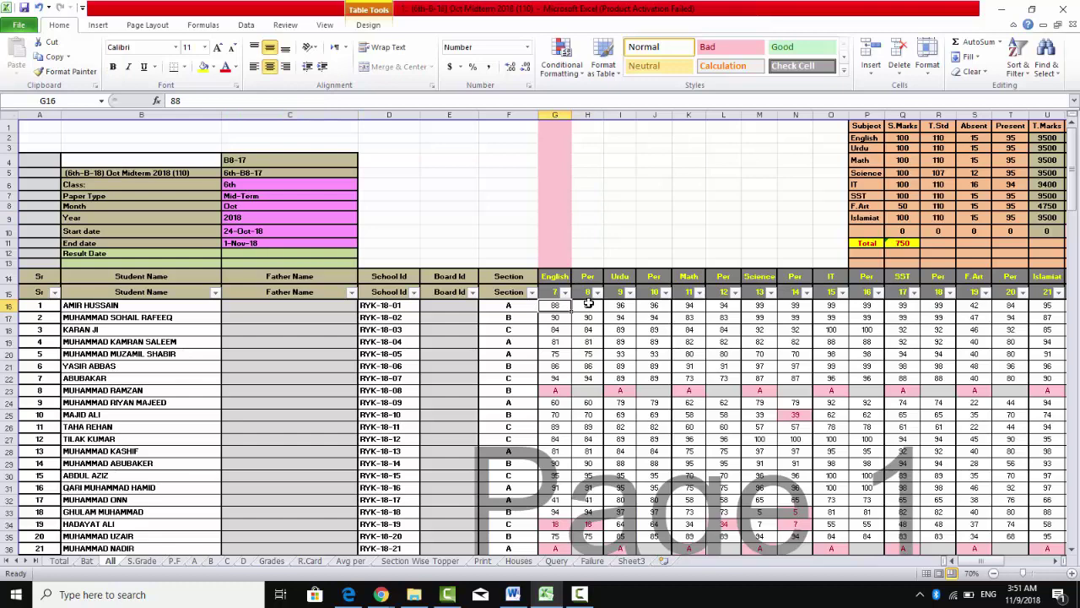
scroll(541, 337, "down", 5)
scroll(540, 338, "down", 7)
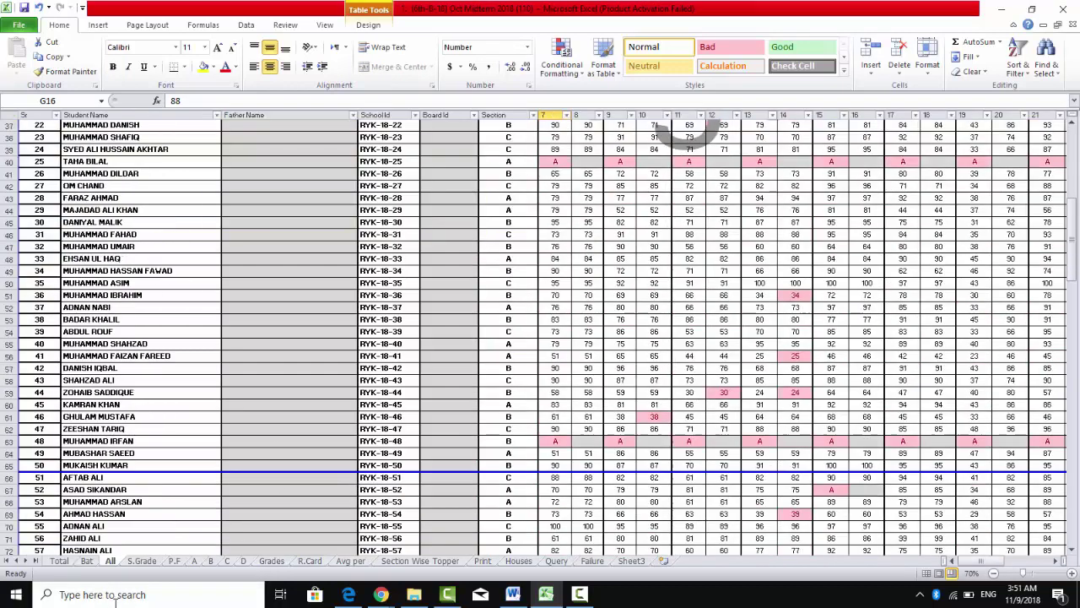
scroll(115, 601, "down", 6)
scroll(116, 601, "down", 6)
scroll(117, 595, "down", 6)
scroll(117, 588, "down", 6)
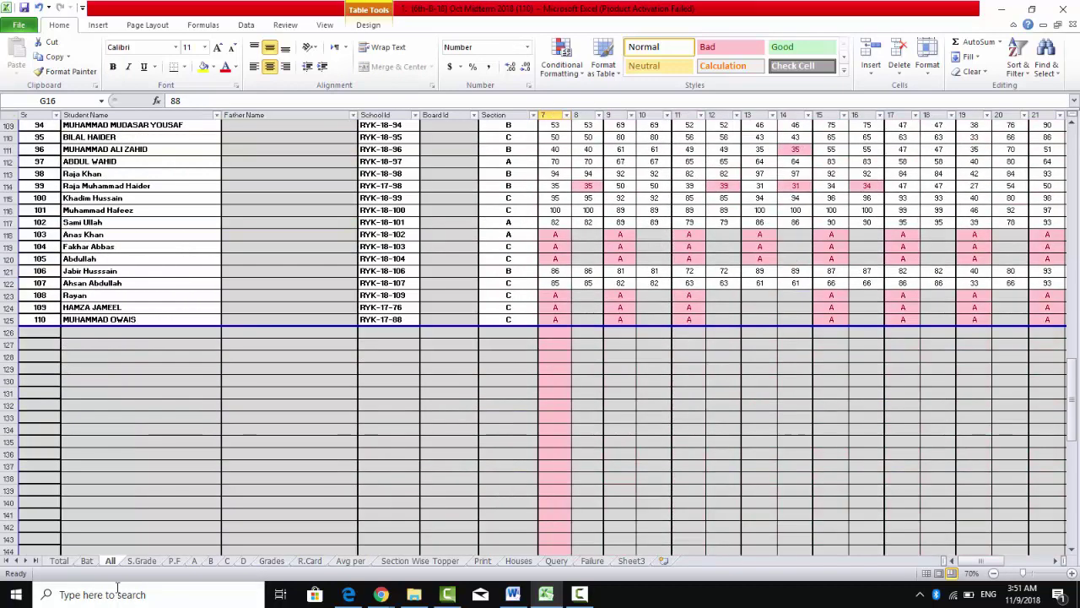
scroll(122, 587, "down", 5)
scroll(126, 587, "down", 6)
scroll(131, 586, "down", 4)
scroll(136, 584, "down", 5)
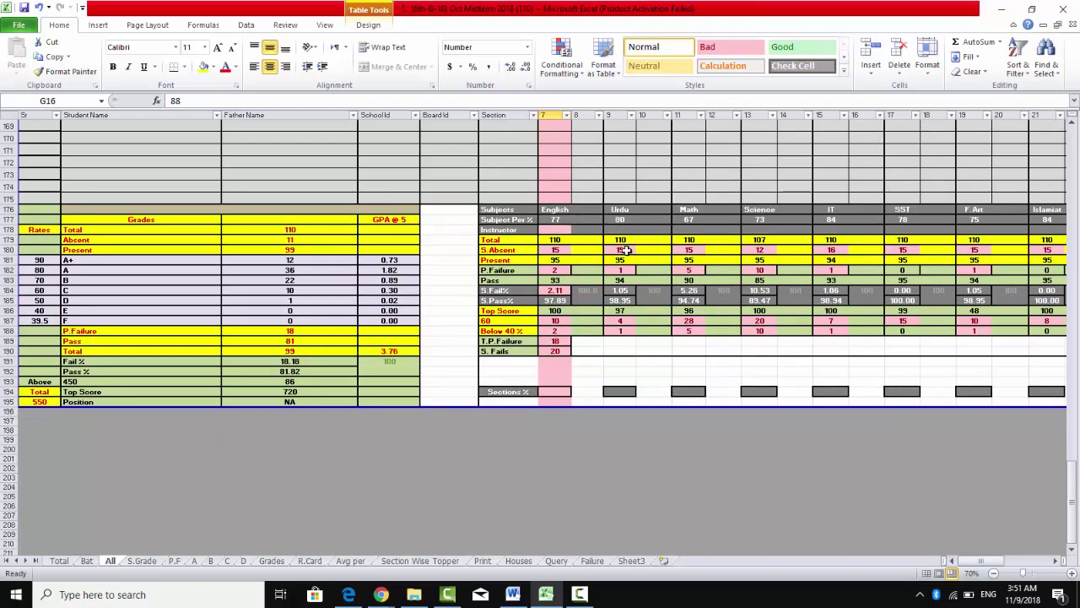
left_click(495, 240)
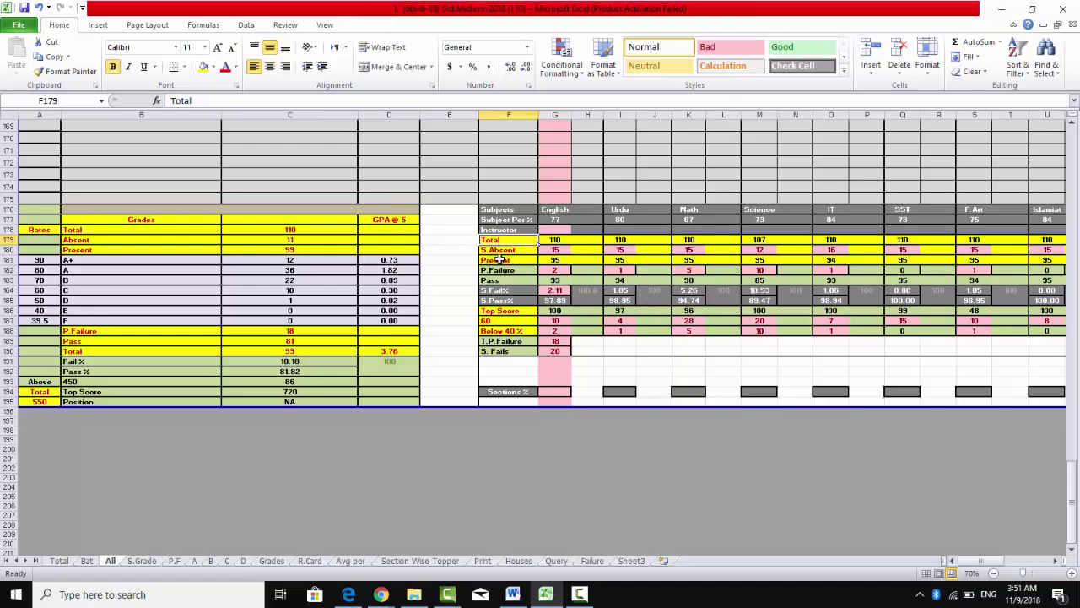
left_click(498, 251)
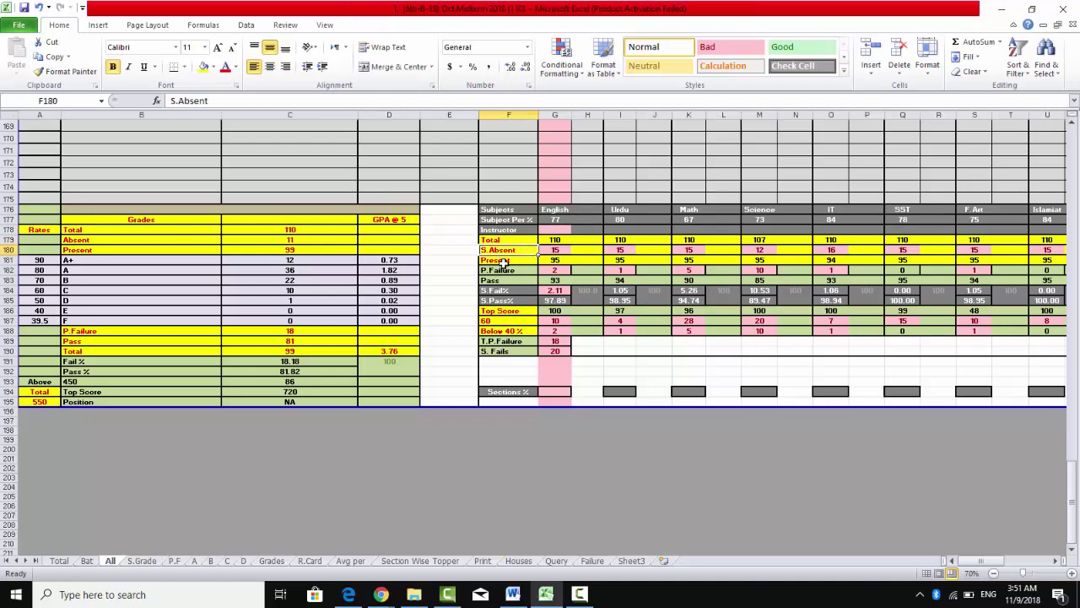
left_click(503, 262)
left_click(506, 272)
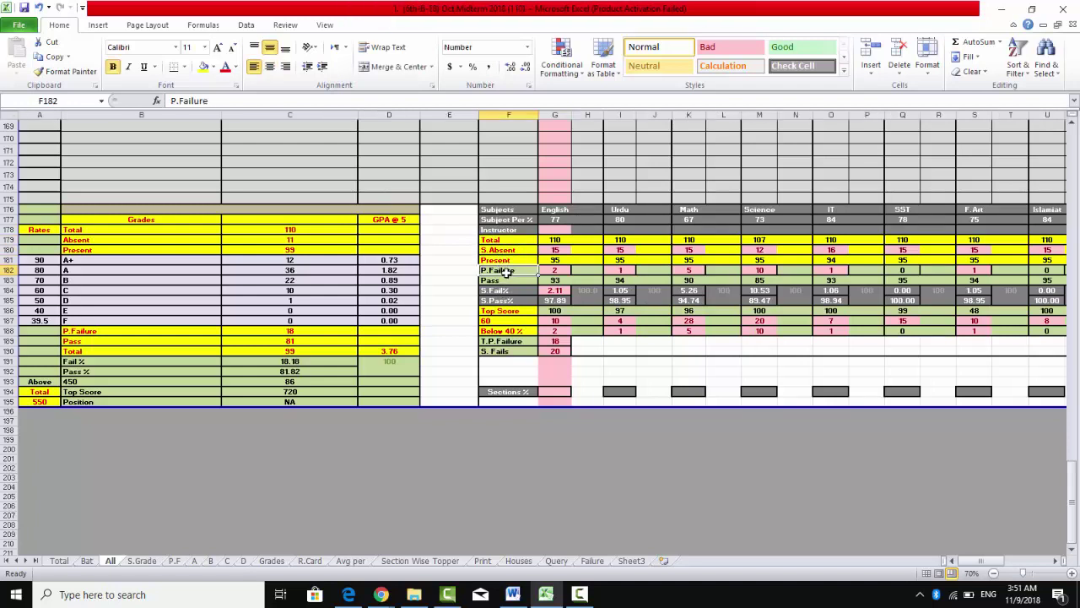
scroll(574, 449, "up", 13)
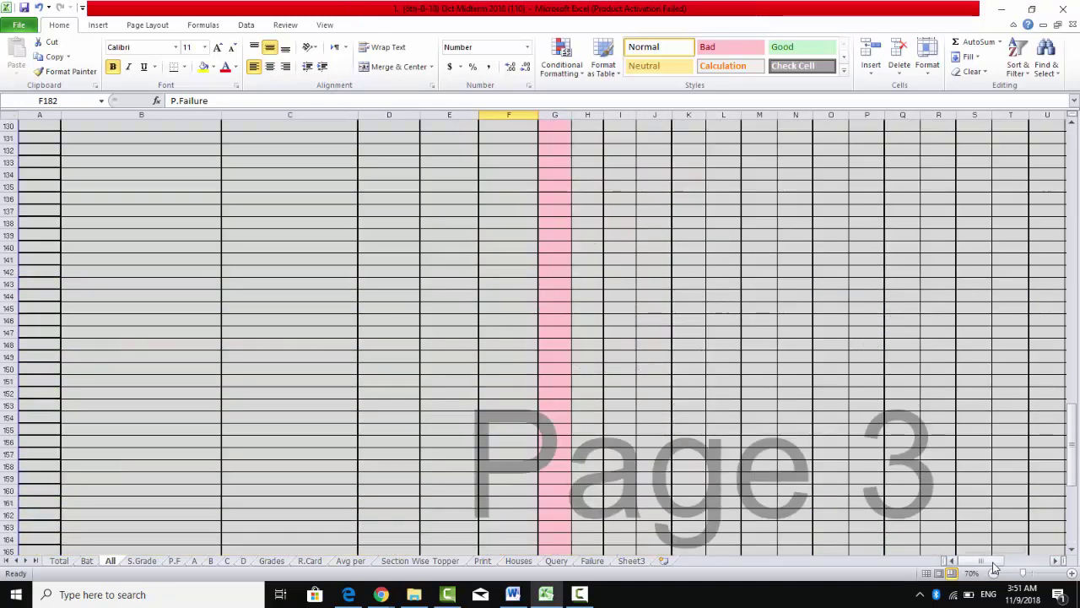
Check a P.F student's grade formula and select that student's row 93.
left_click_drag(983, 560, 1004, 561)
scroll(739, 453, "up", 5)
scroll(739, 453, "up", 5)
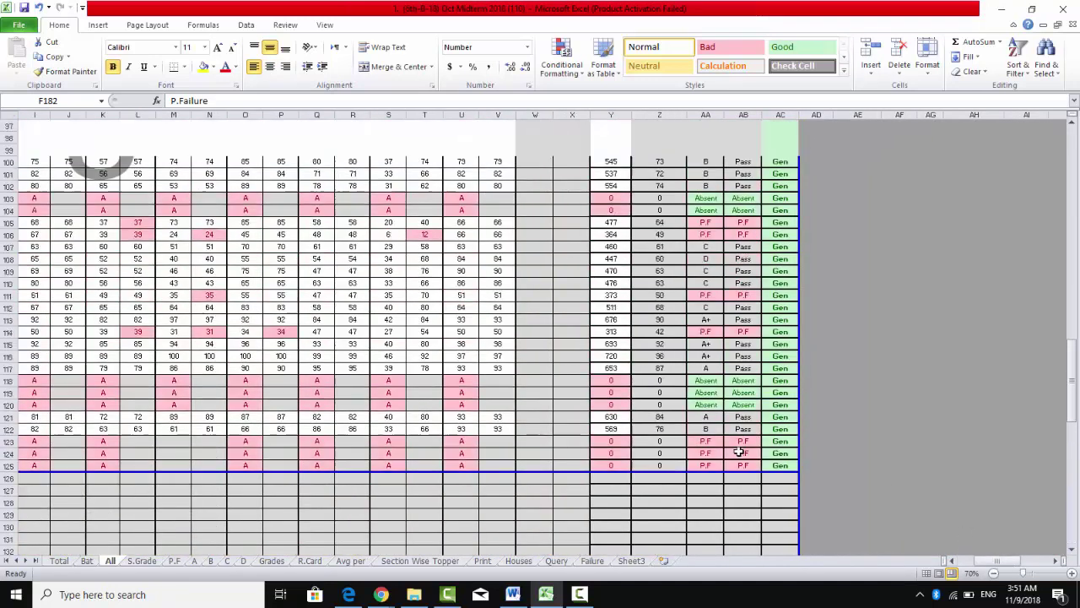
scroll(738, 448, "up", 6)
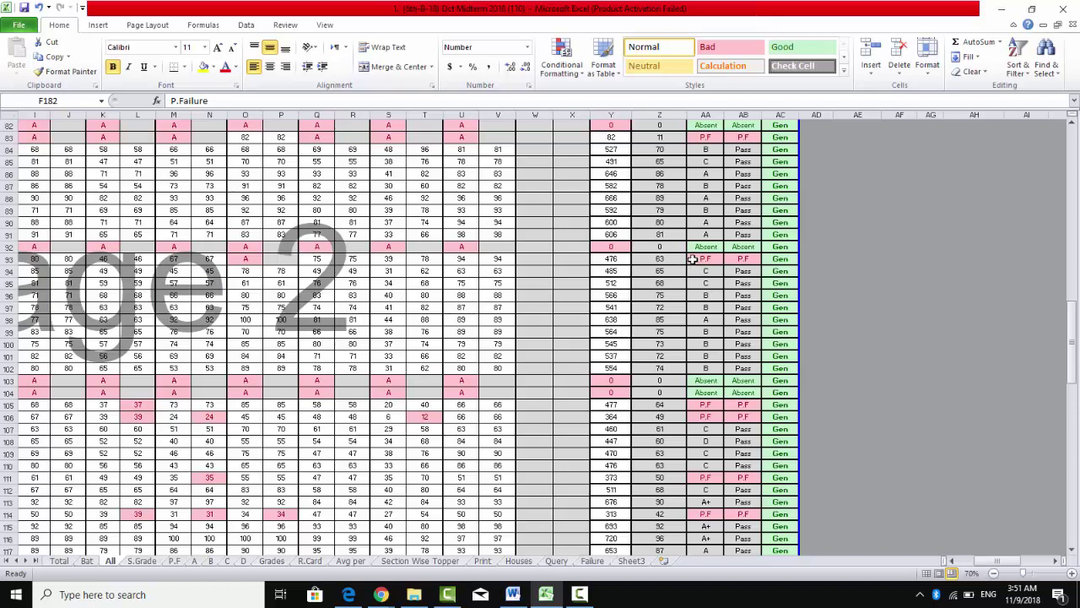
left_click(688, 258)
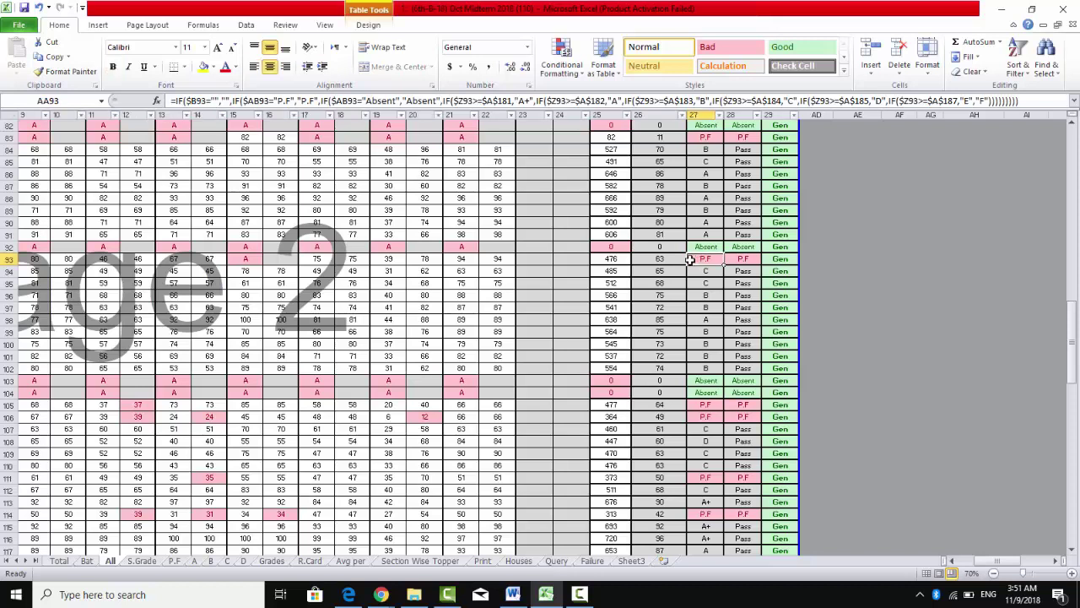
left_click(8, 261)
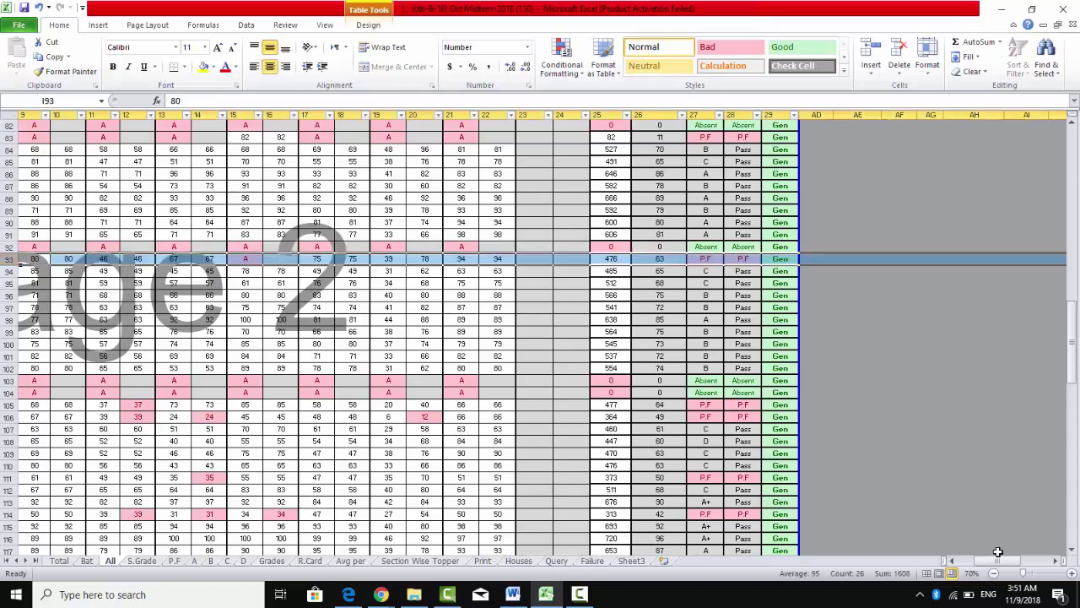
Scroll back to row 1 and column A to show the sheet header.
left_click_drag(997, 558, 958, 559)
scroll(684, 390, "up", 5)
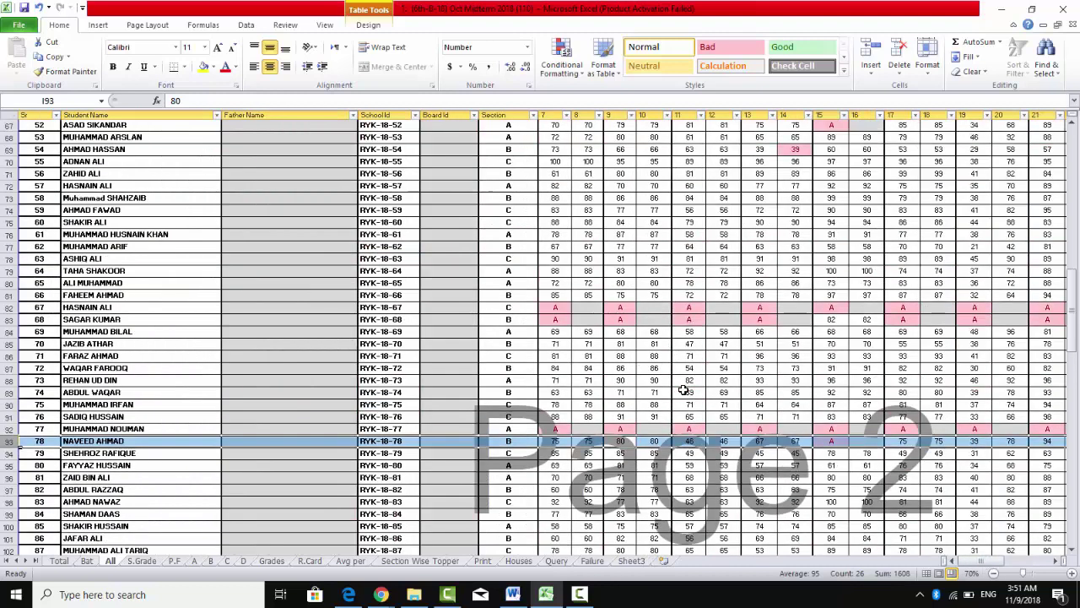
scroll(684, 390, "up", 7)
scroll(533, 322, "up", 6)
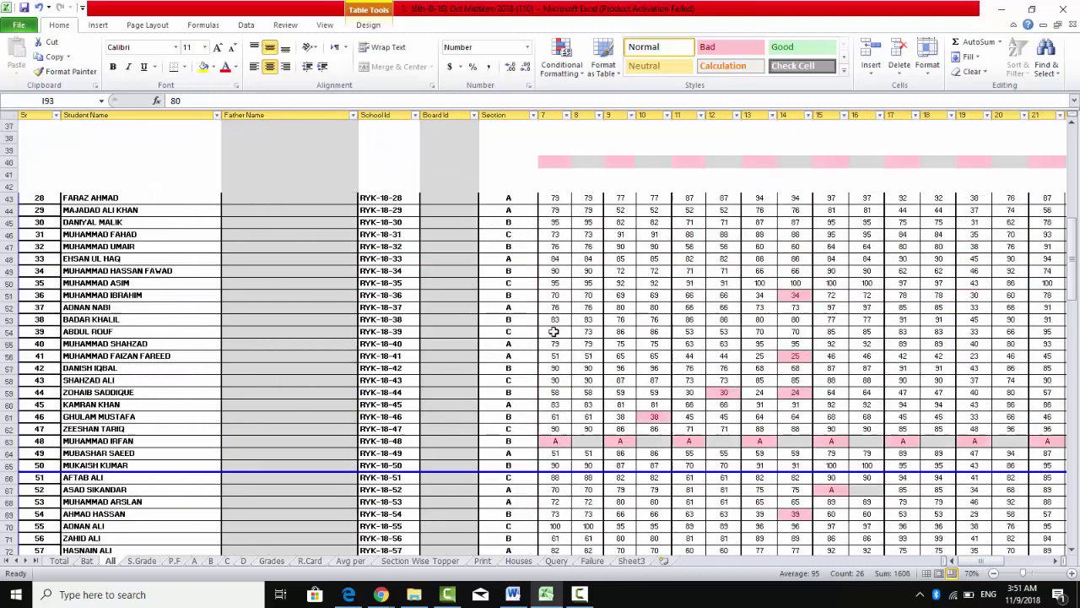
scroll(532, 322, "up", 4)
scroll(560, 251, "up", 5)
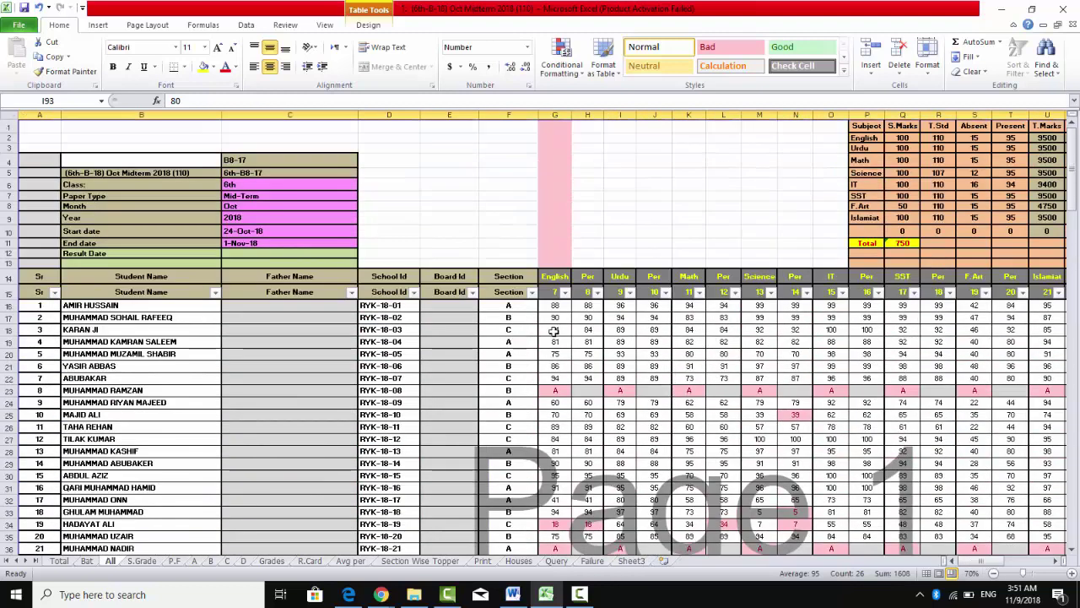
Multi-select subject columns G, I, K, M, O, Q, S, U and the %age column Z.
left_click(554, 114)
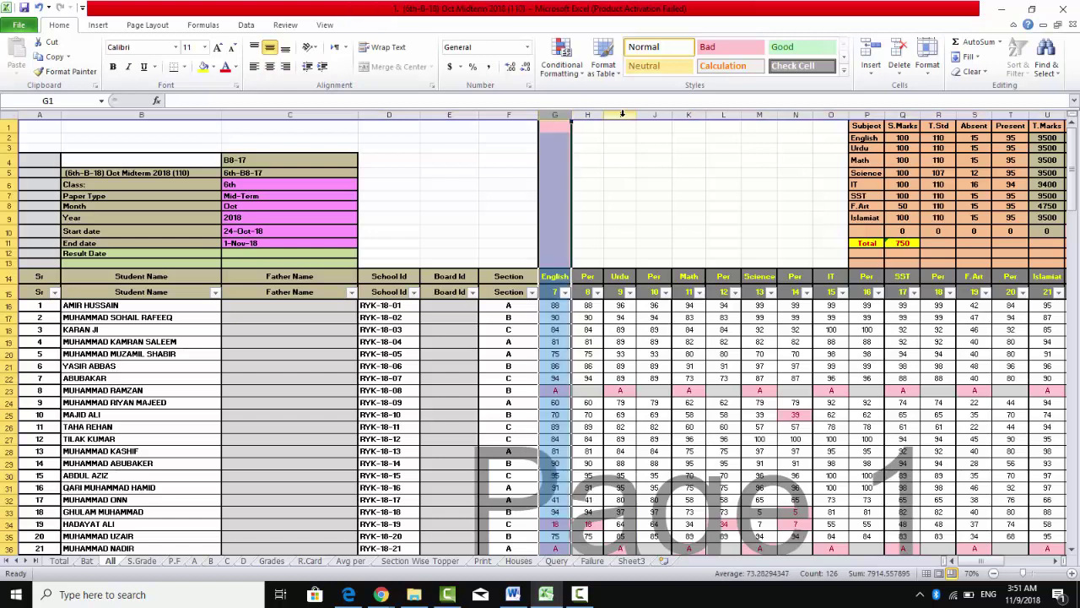
left_click(622, 114, "ctrl")
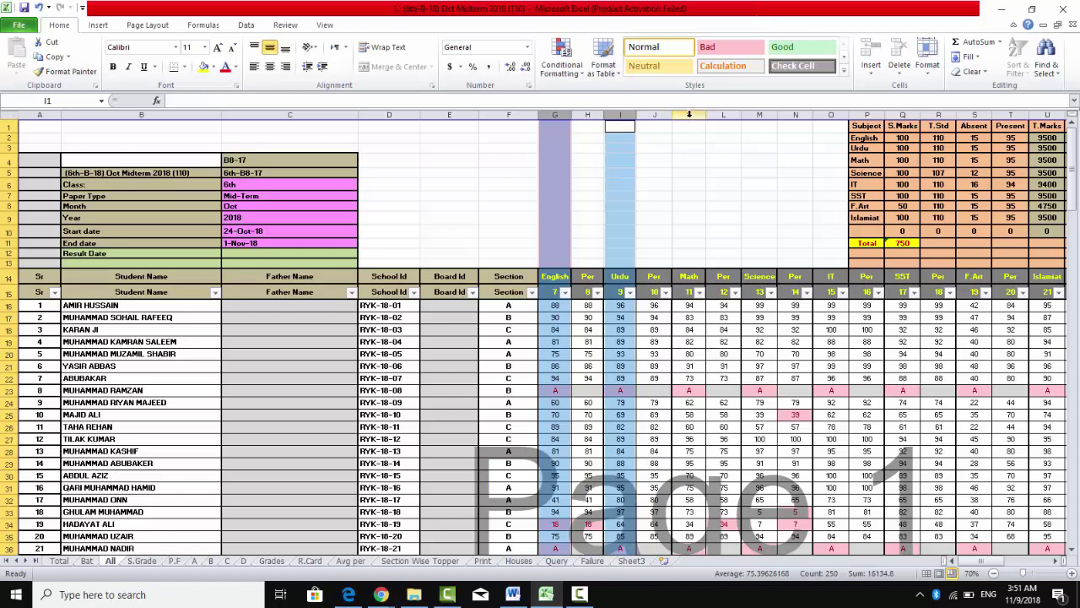
left_click(689, 114, "ctrl")
left_click(759, 114, "ctrl")
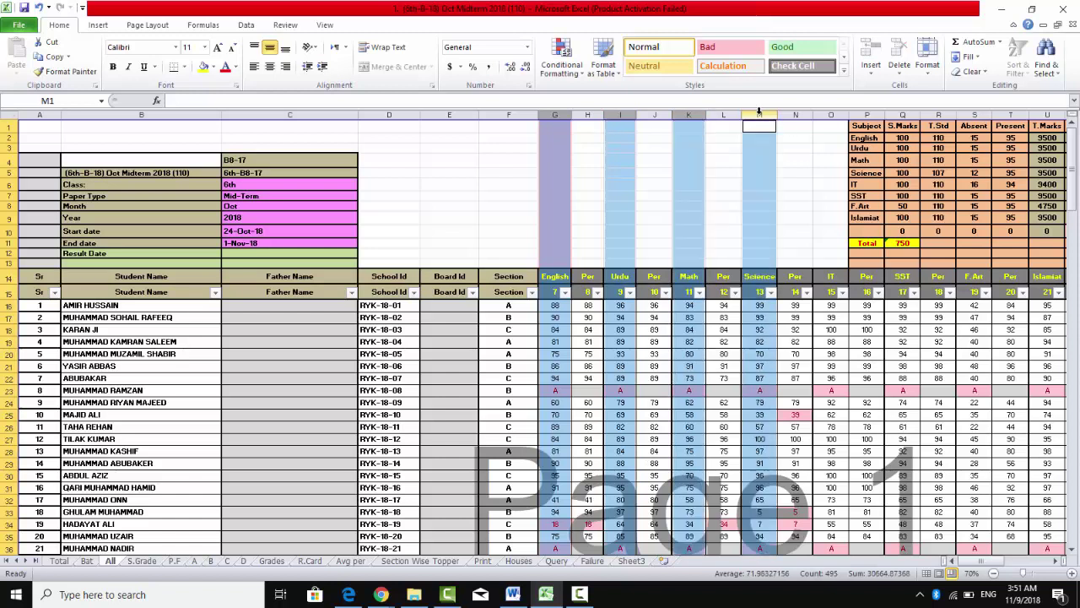
left_click(829, 115, "ctrl")
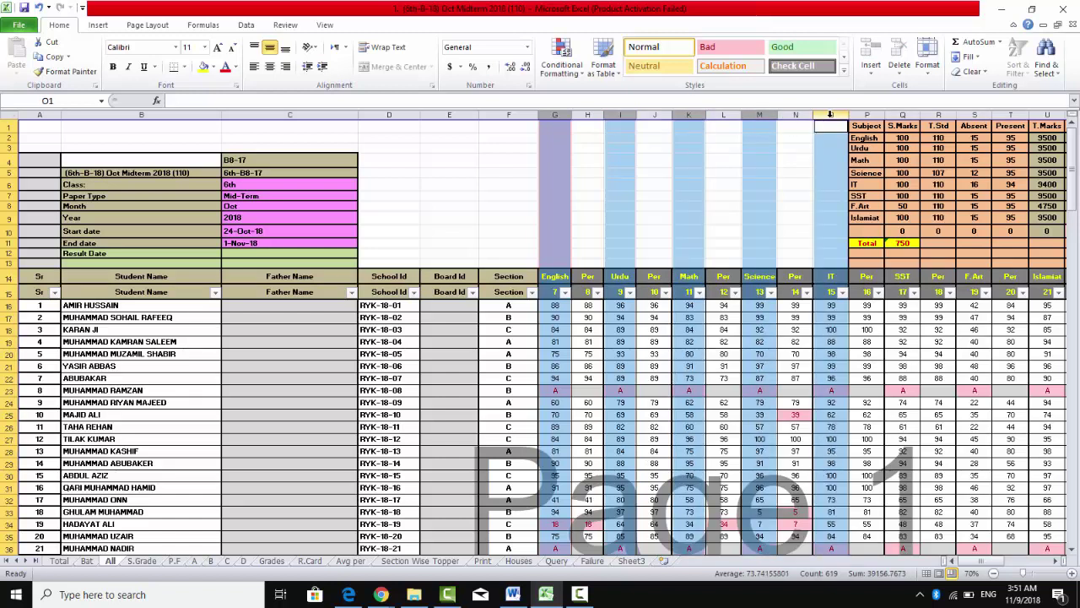
left_click(904, 115, "ctrl")
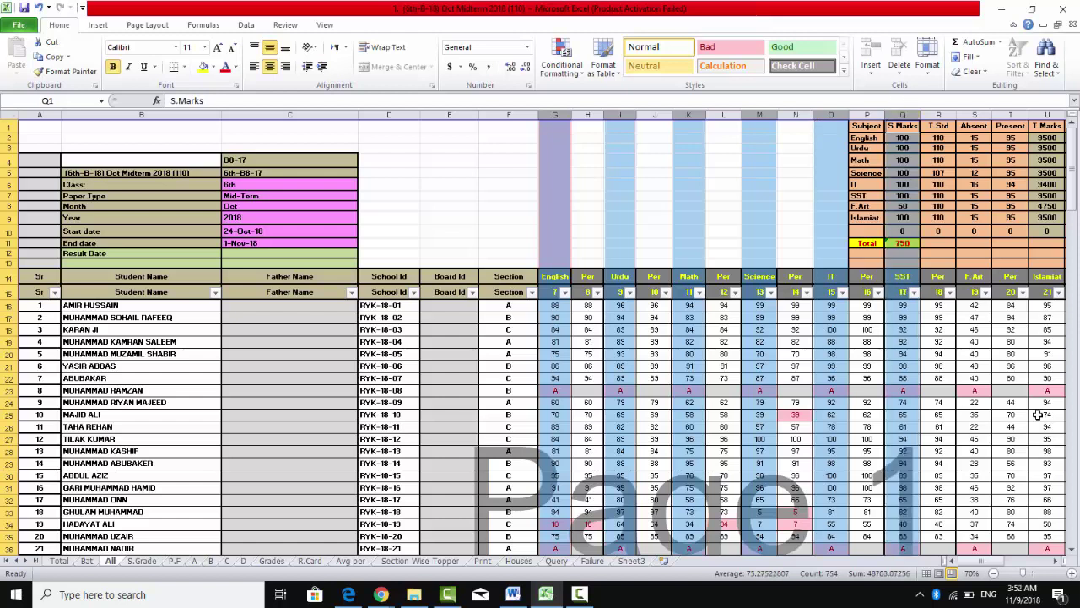
left_click(974, 115, "ctrl")
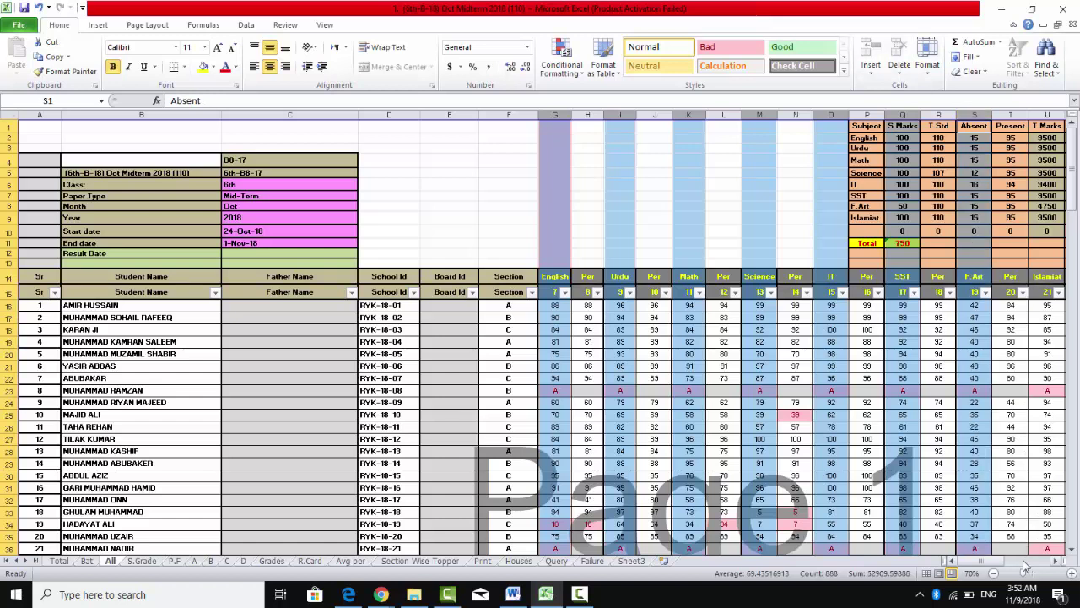
left_click_drag(986, 562, 1001, 564)
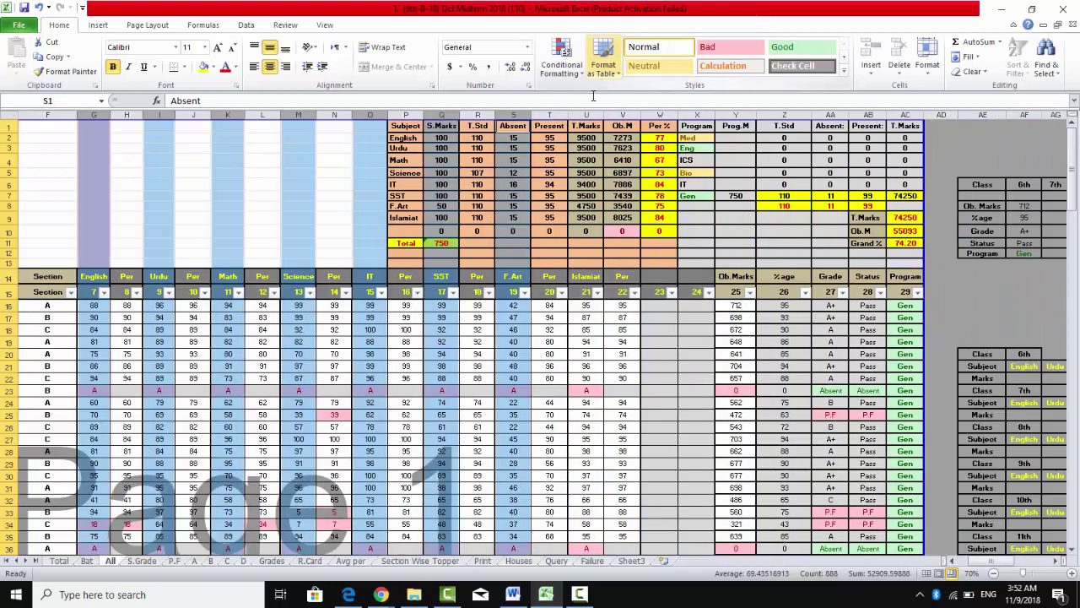
left_click(587, 115, "ctrl")
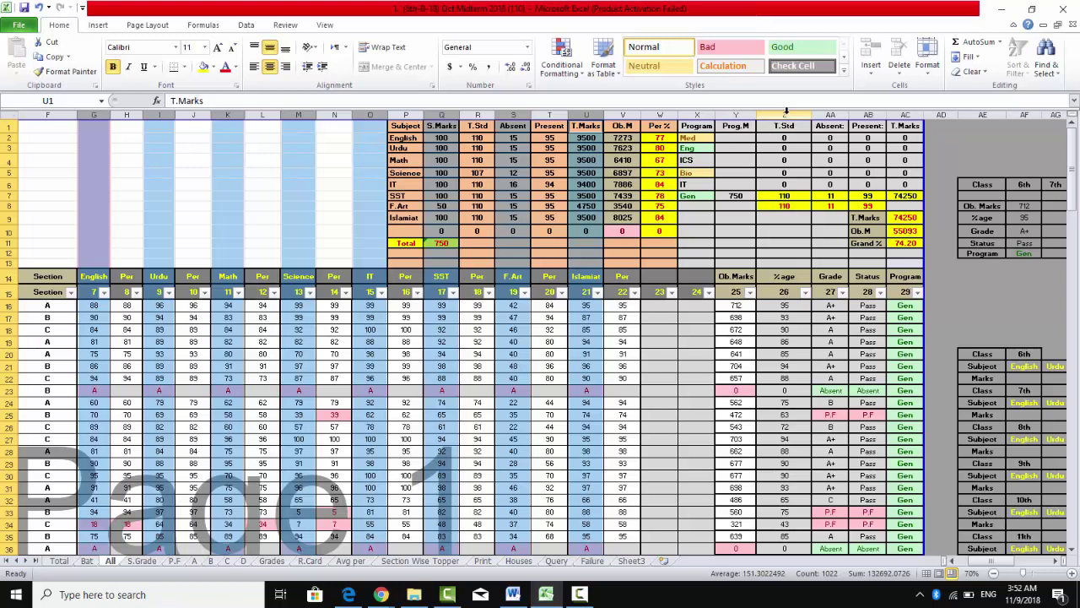
left_click(785, 110)
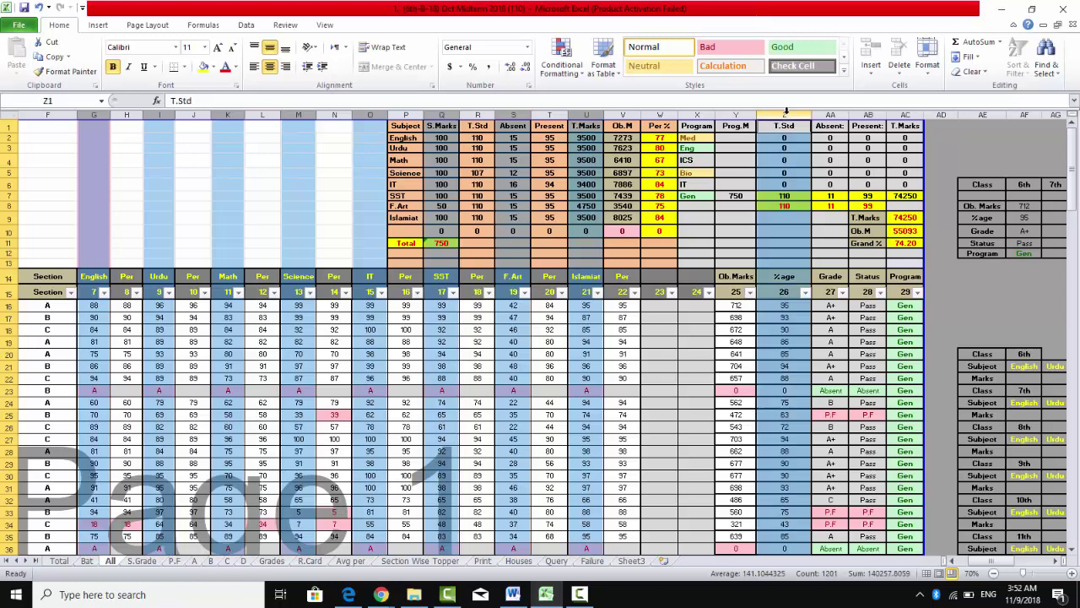
Apply a Less Than 33 rule with Light Red Fill and Dark Red Text to the selected columns.
left_click(586, 72)
mouse_move(591, 93)
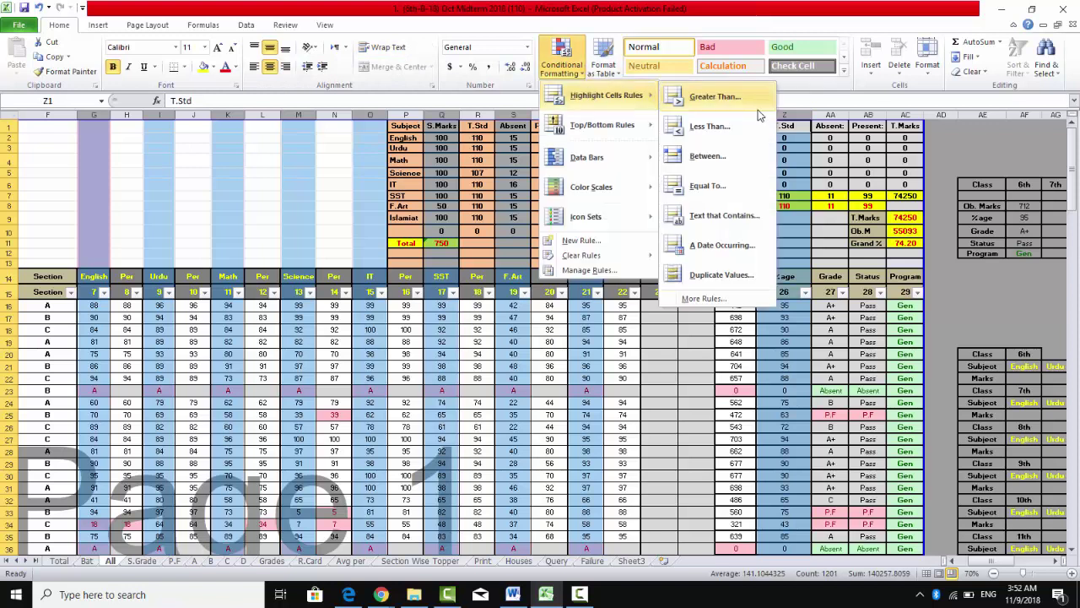
left_click(726, 128)
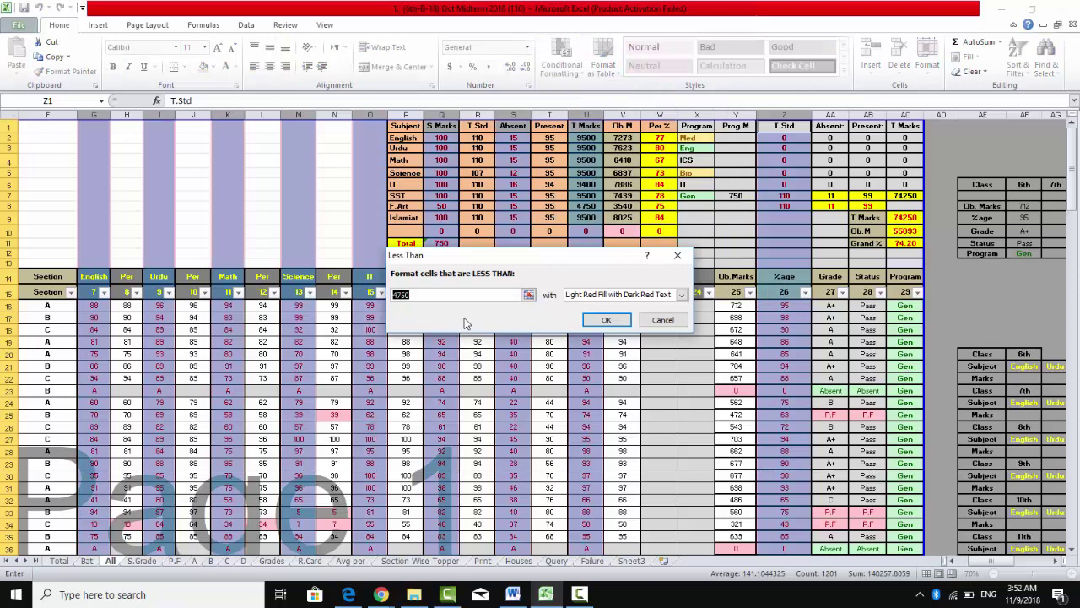
type("33")
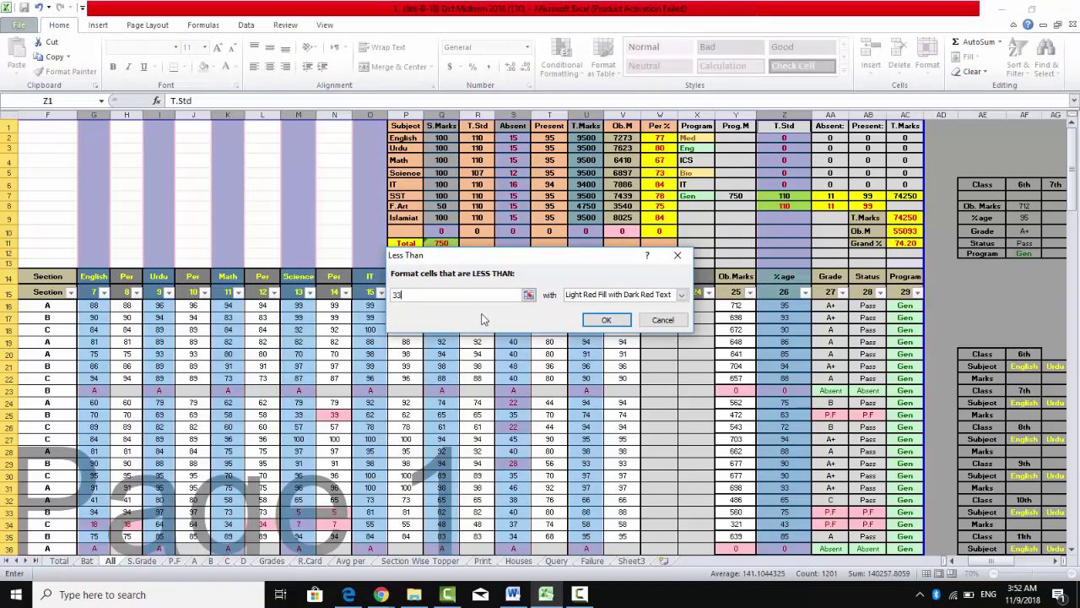
left_click(606, 320)
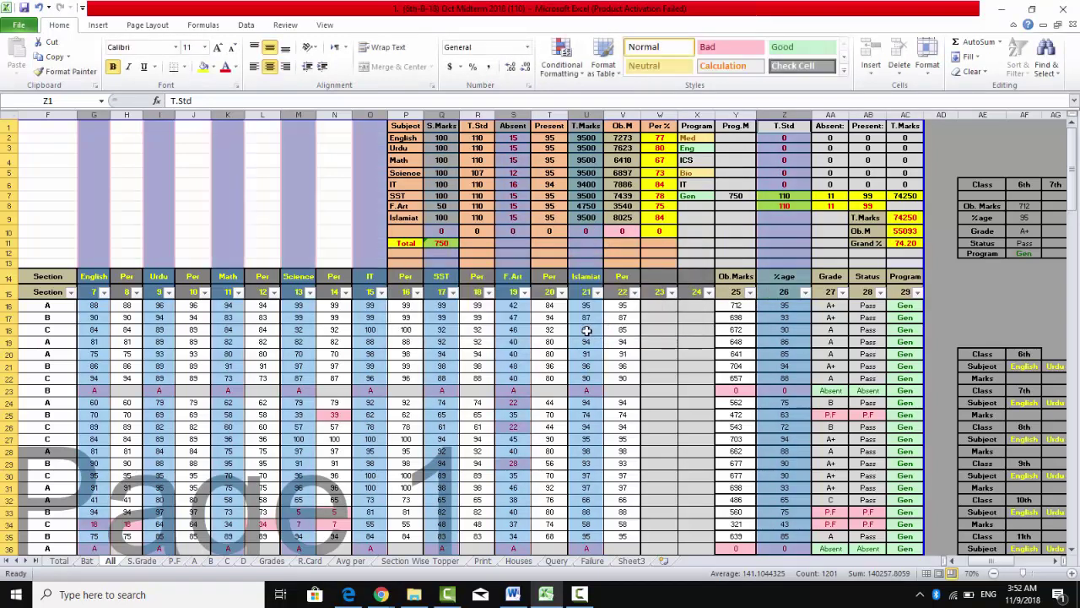
left_click(233, 450)
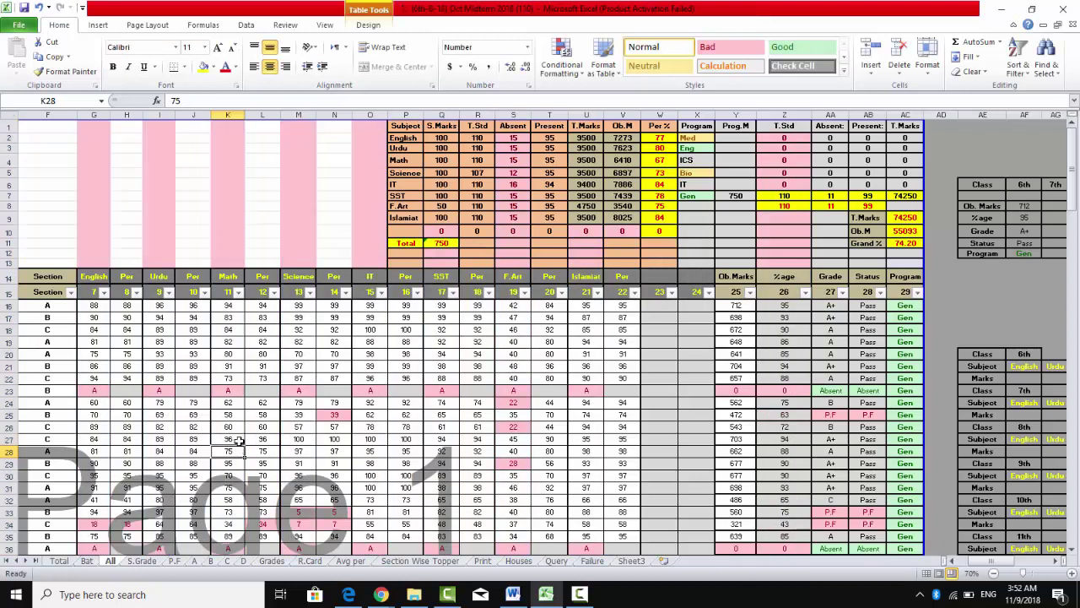
Scroll down the All sheet to check failing marks like 6 and 12 and absent 'A' entries shaded red.
left_click_drag(1006, 564, 995, 564)
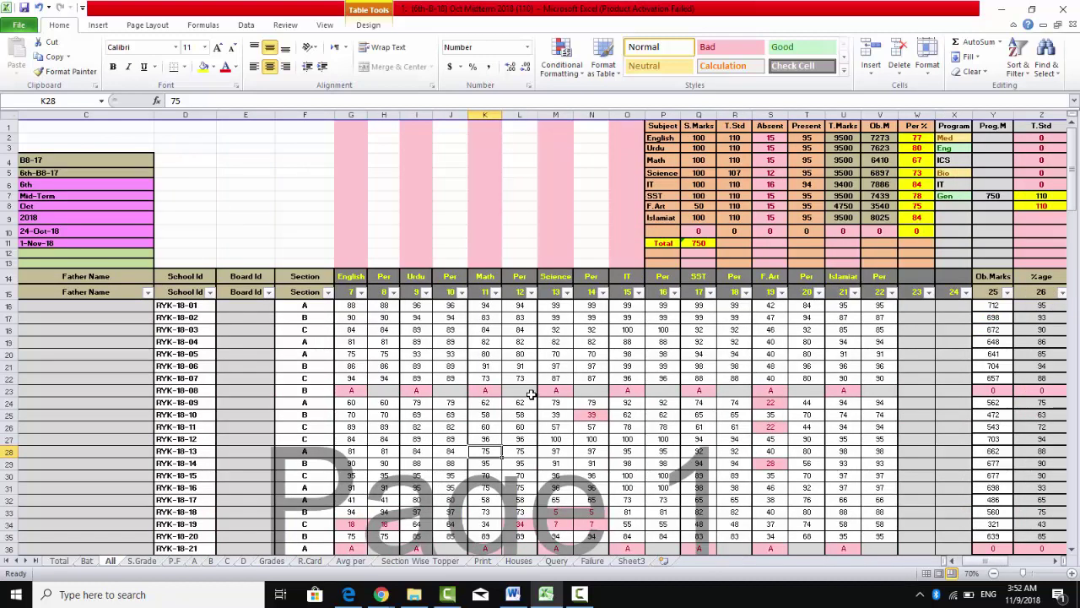
scroll(878, 343, "down", 3)
scroll(869, 344, "down", 3)
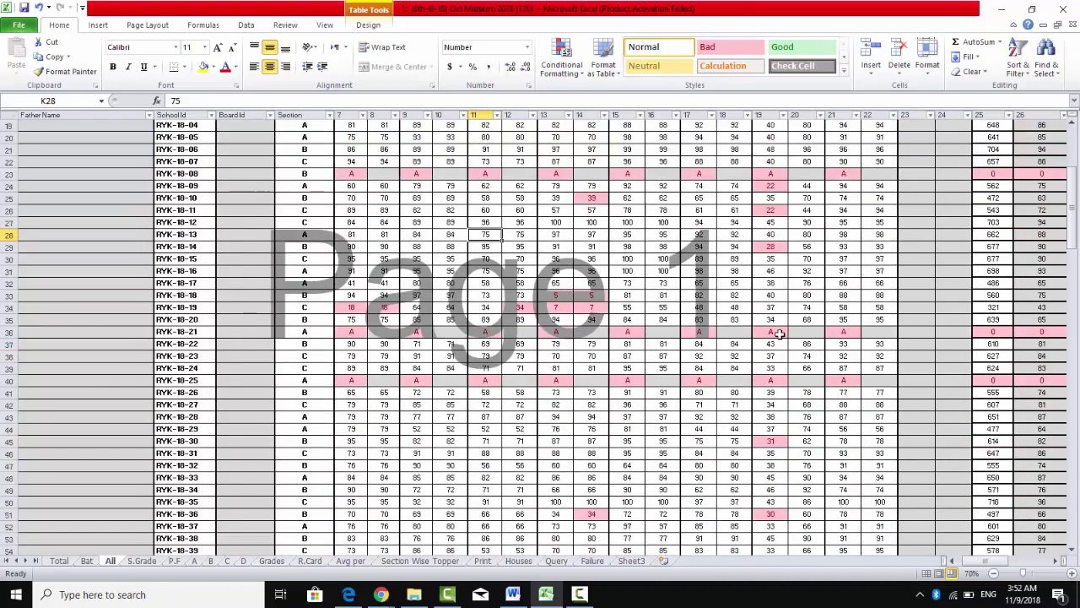
scroll(781, 335, "down", 3)
scroll(661, 359, "down", 3)
scroll(653, 362, "down", 2)
scroll(652, 362, "down", 1)
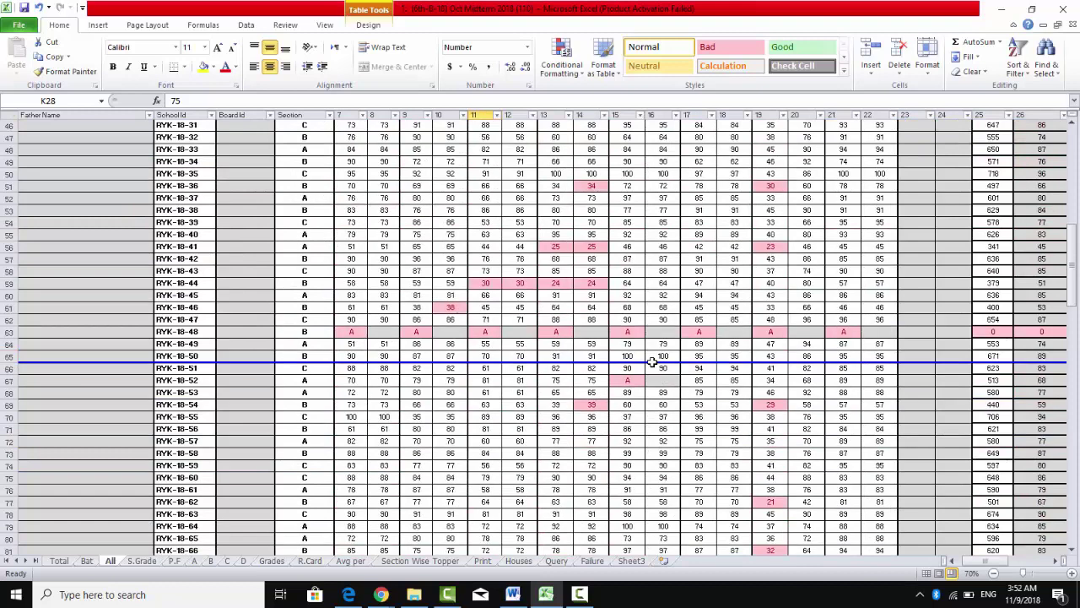
scroll(654, 361, "down", 1)
scroll(654, 362, "down", 2)
scroll(655, 362, "up", 4)
scroll(929, 465, "up", 3)
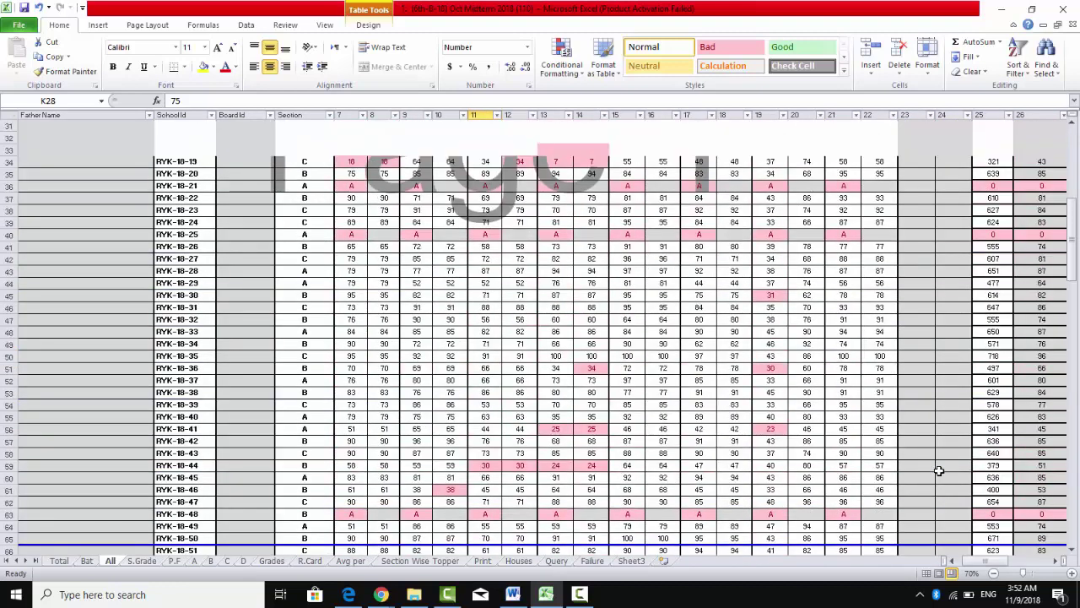
scroll(944, 470, "up", 4)
scroll(895, 439, "up", 4)
scroll(858, 411, "up", 3)
scroll(859, 409, "up", 1)
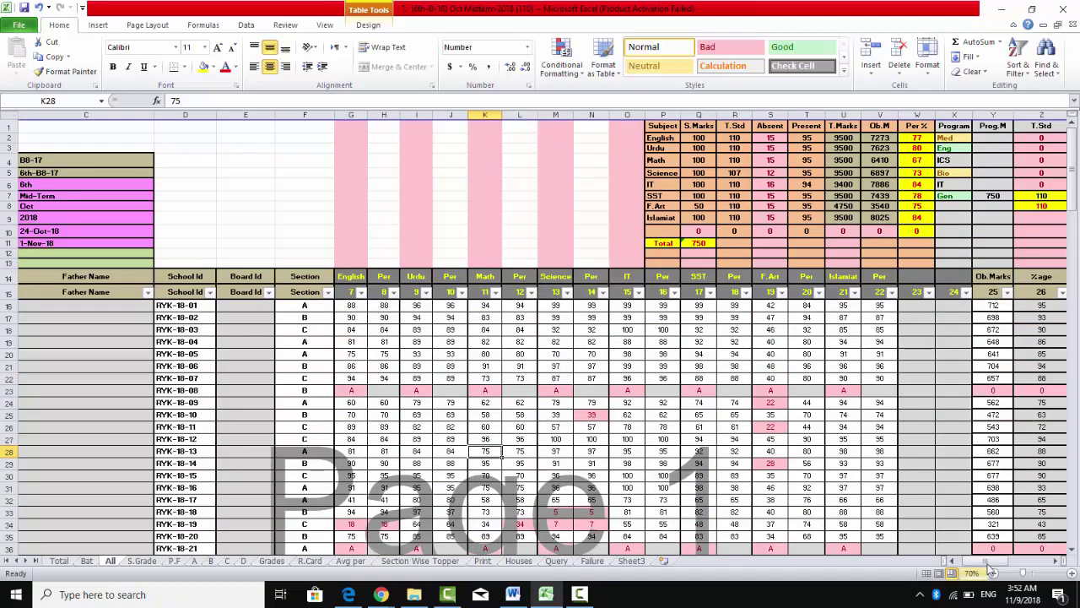
Review the rest of the subject columns, then return to row 1 and column A.
scroll(977, 549, "right", 4)
scroll(730, 448, "down", 3)
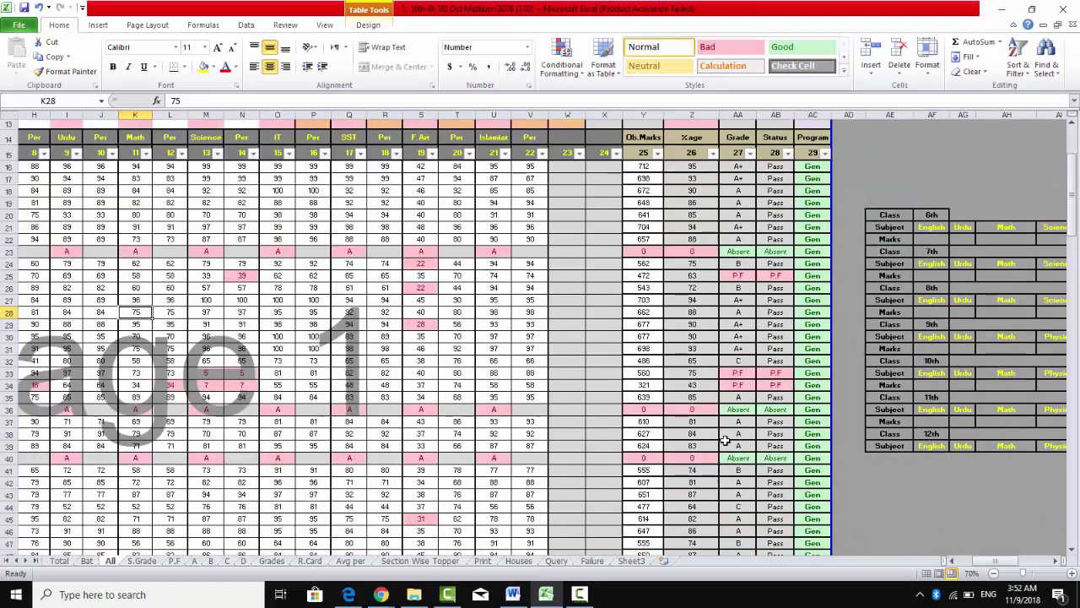
scroll(718, 437, "down", 3)
scroll(663, 329, "down", 3)
scroll(665, 337, "down", 4)
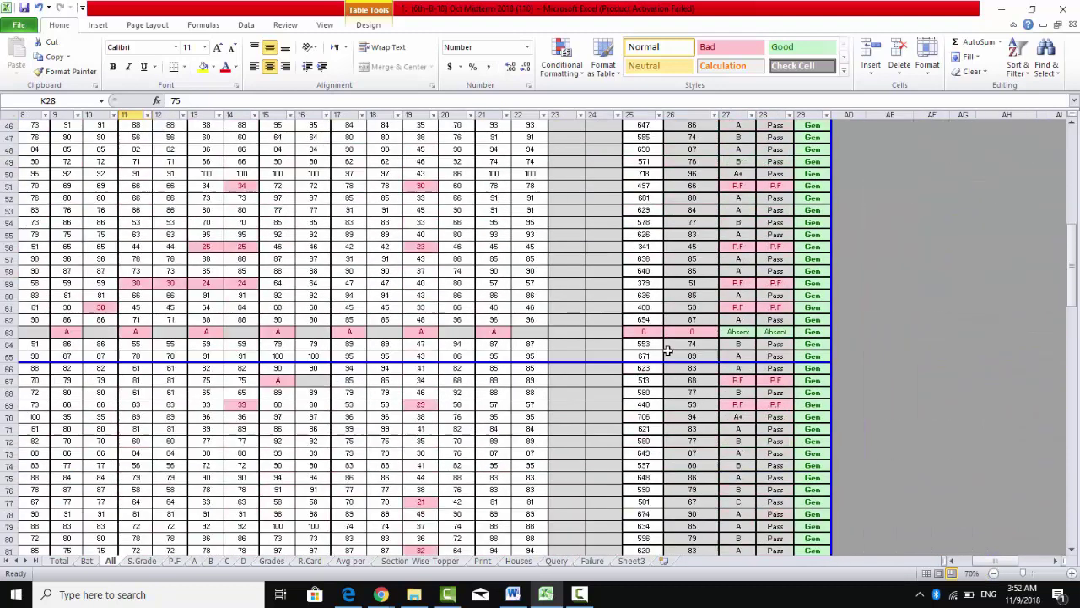
scroll(665, 342, "down", 3)
scroll(666, 346, "down", 4)
scroll(668, 351, "down", 4)
scroll(668, 350, "down", 2)
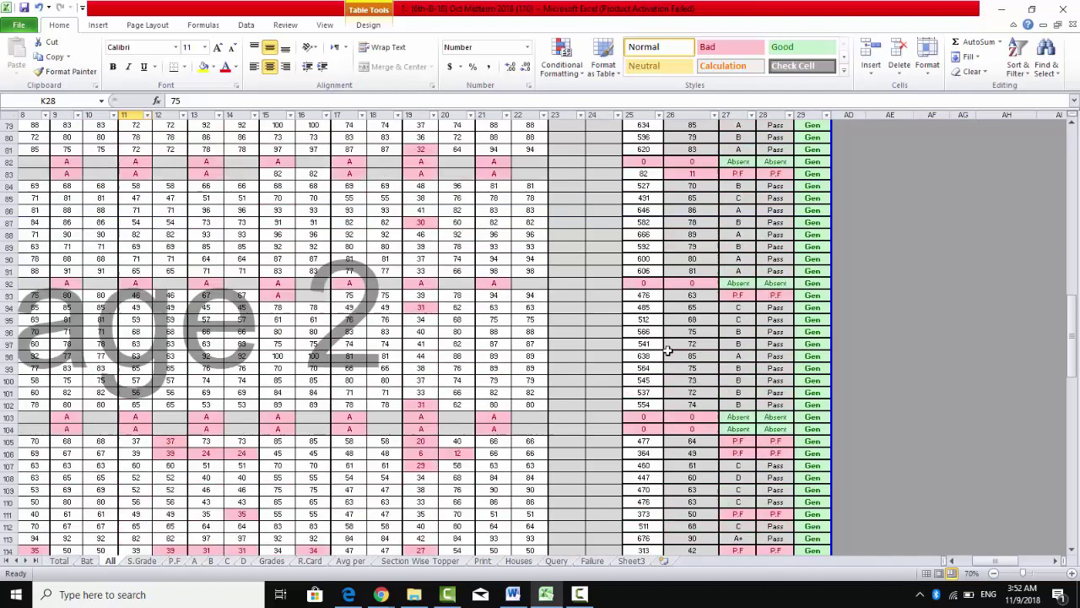
scroll(668, 350, "down", 4)
scroll(668, 350, "down", 2)
scroll(667, 350, "down", 1)
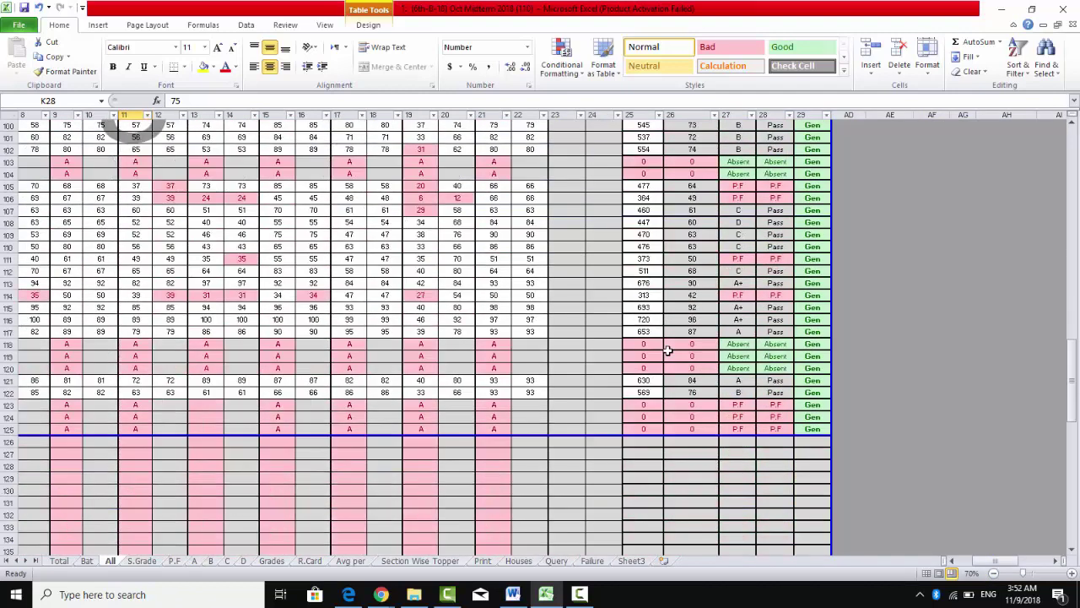
scroll(678, 396, "up", 6)
scroll(678, 396, "up", 3)
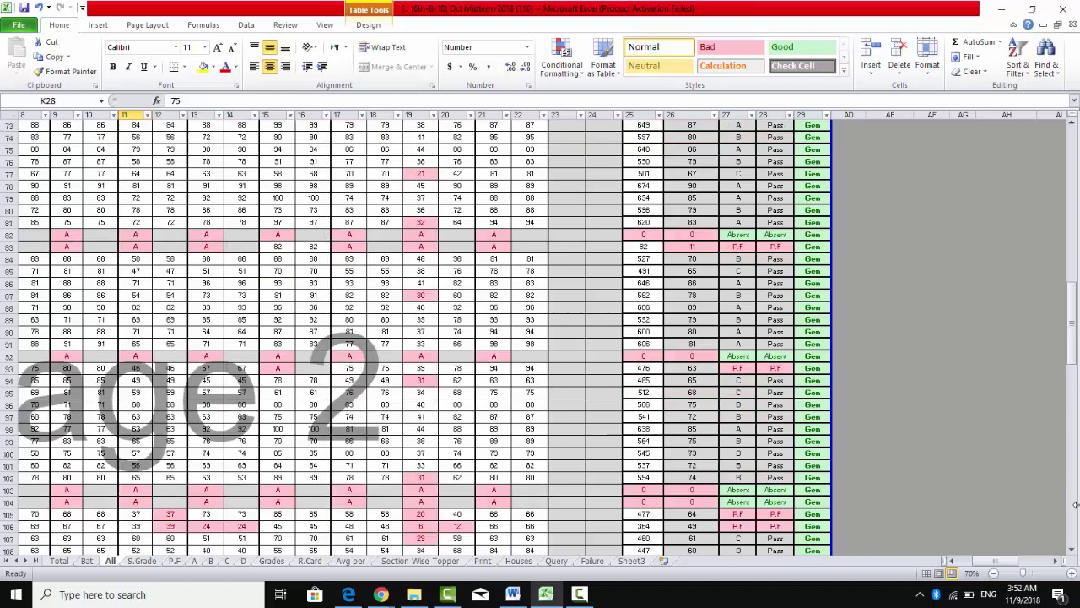
left_click_drag(997, 565, 958, 563)
scroll(815, 501, "up", 3)
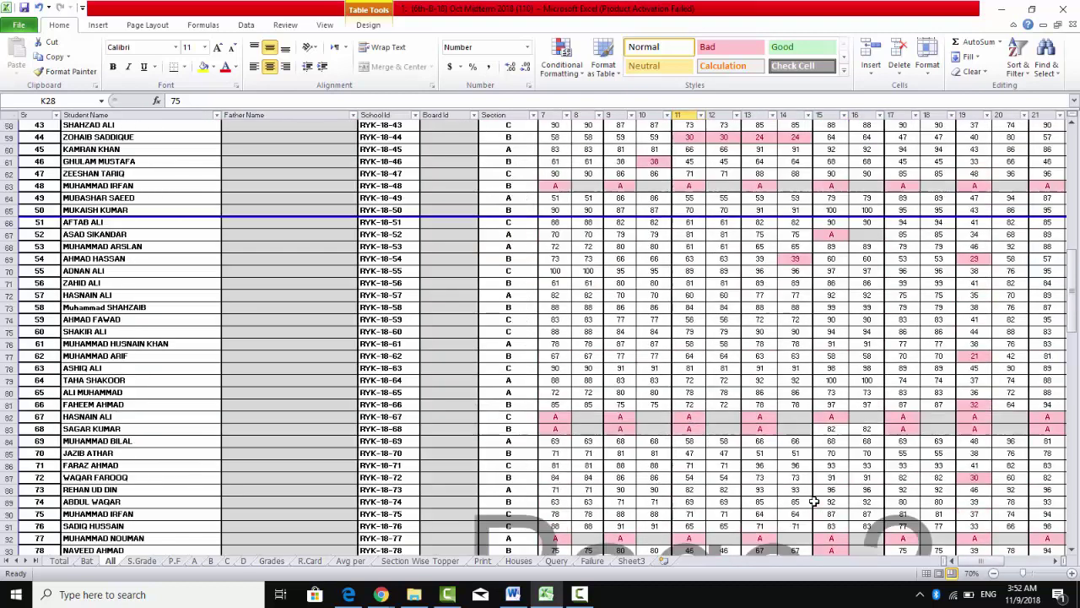
scroll(814, 501, "up", 5)
scroll(812, 500, "up", 4)
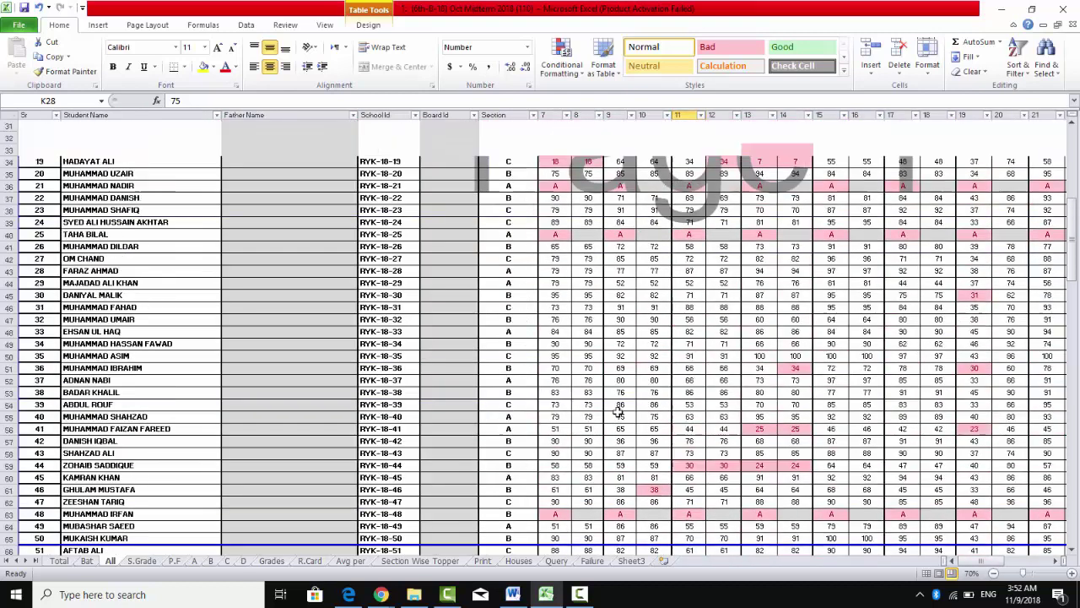
scroll(619, 412, "up", 2)
scroll(619, 413, "up", 3)
scroll(619, 411, "up", 6)
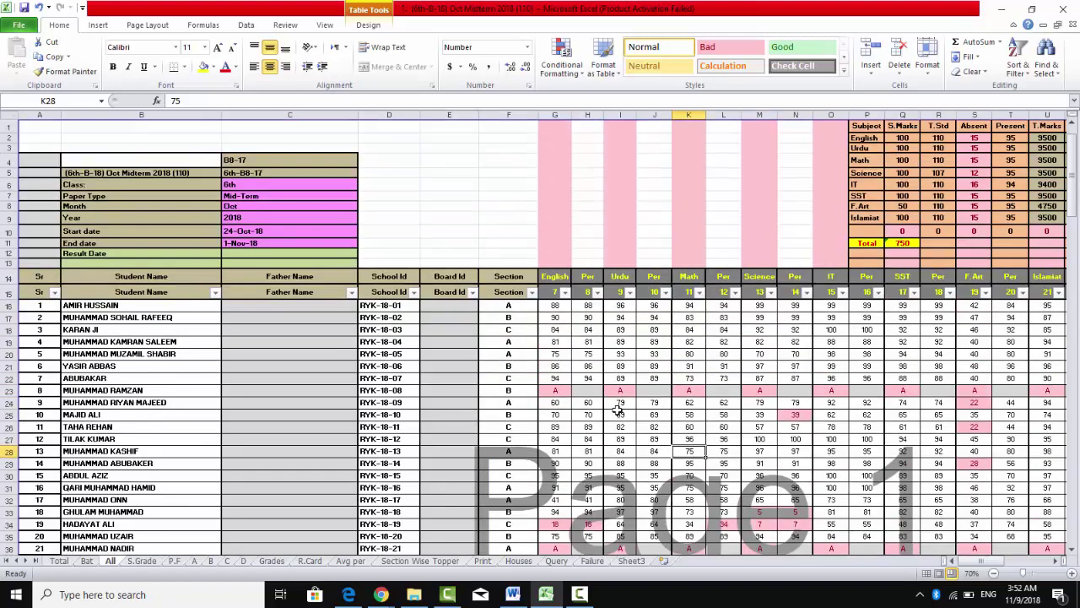
scroll(654, 406, "down", 4)
scroll(660, 409, "up", 4)
left_click(587, 195)
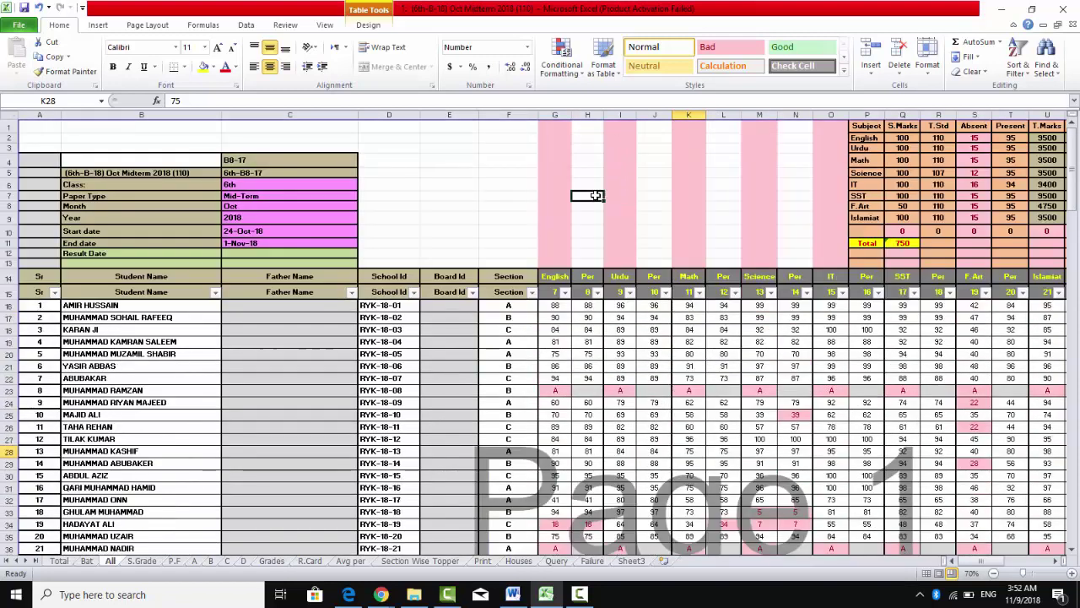
left_click(554, 114)
left_click(591, 196)
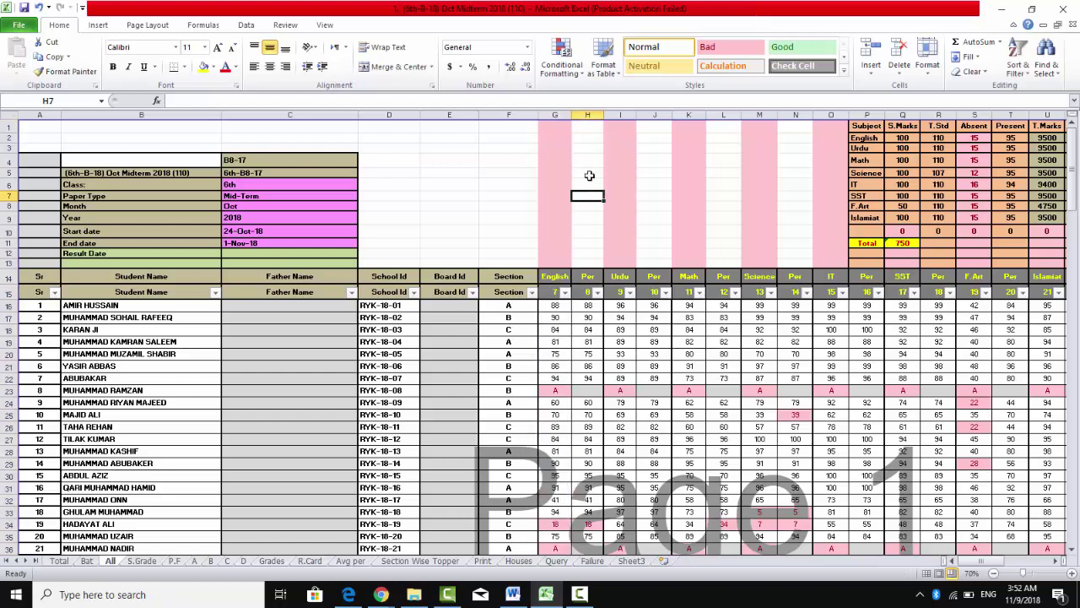
left_click(556, 114)
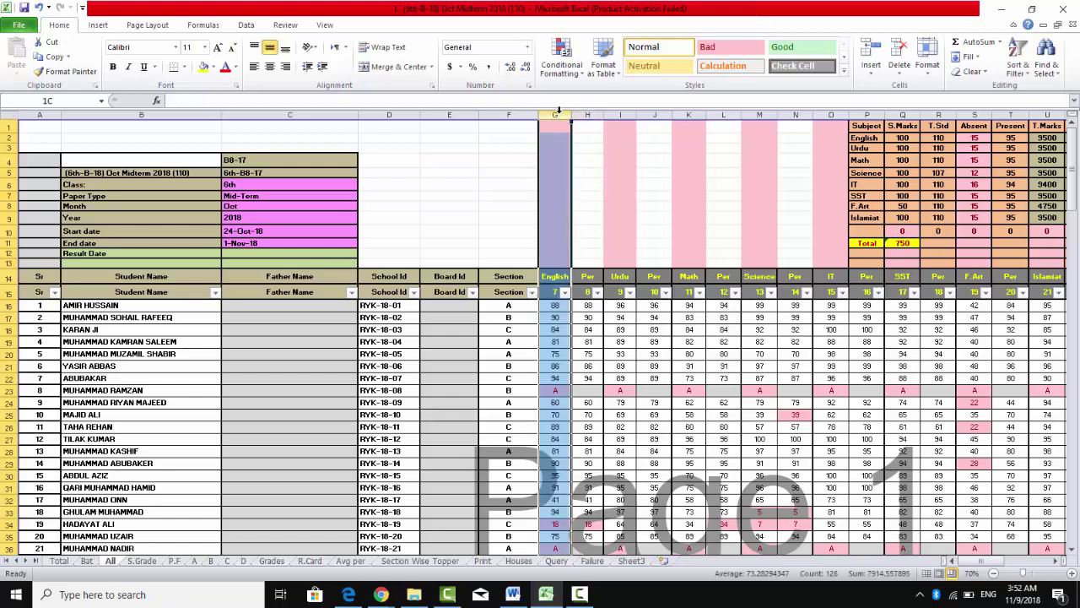
left_click_drag(558, 111, 632, 114)
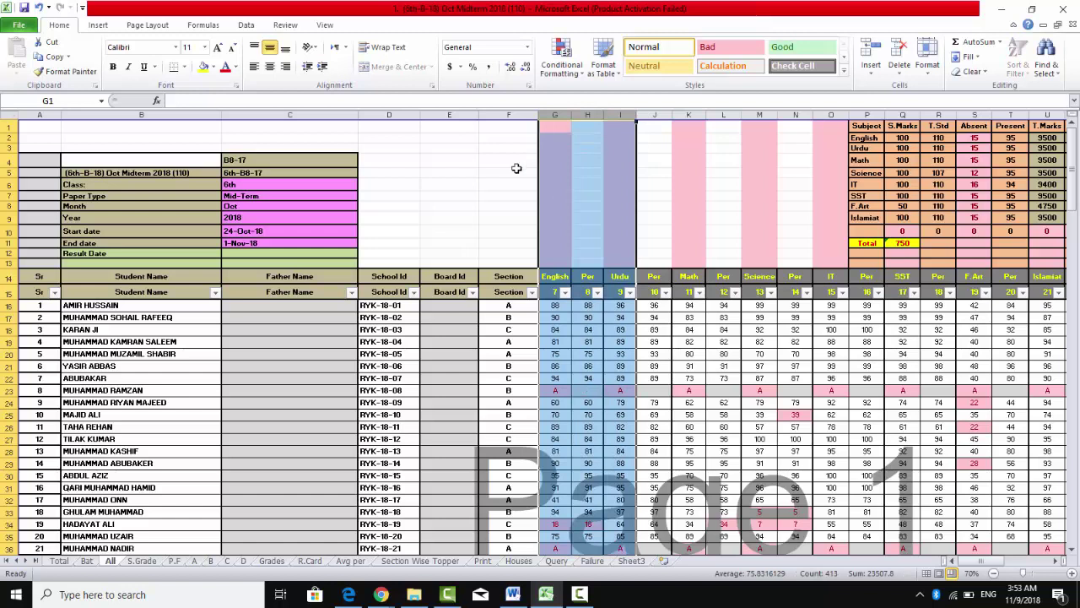
left_click(427, 198)
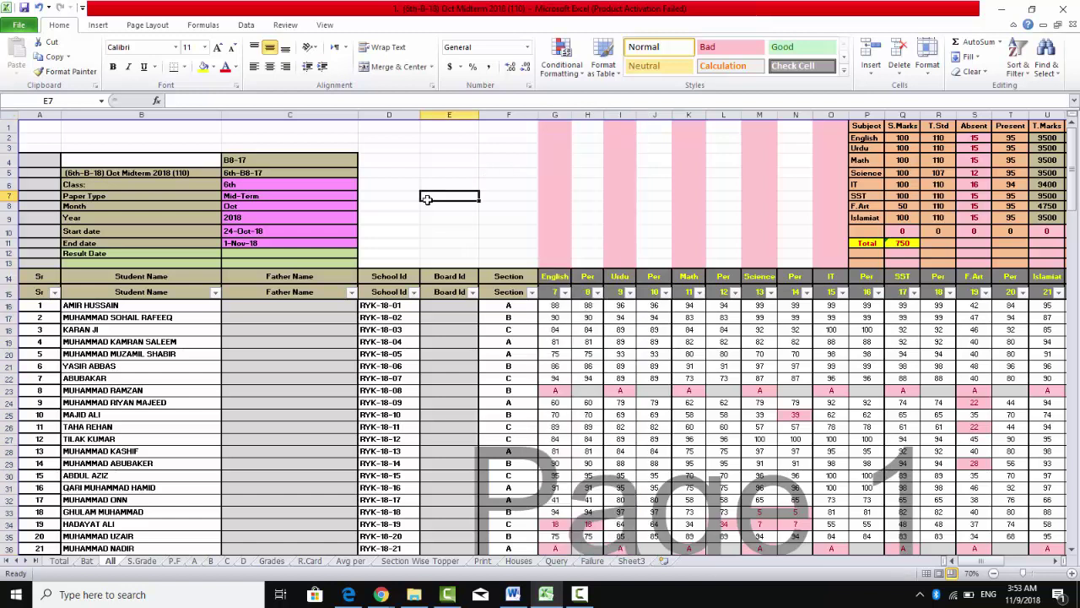
left_click(436, 233)
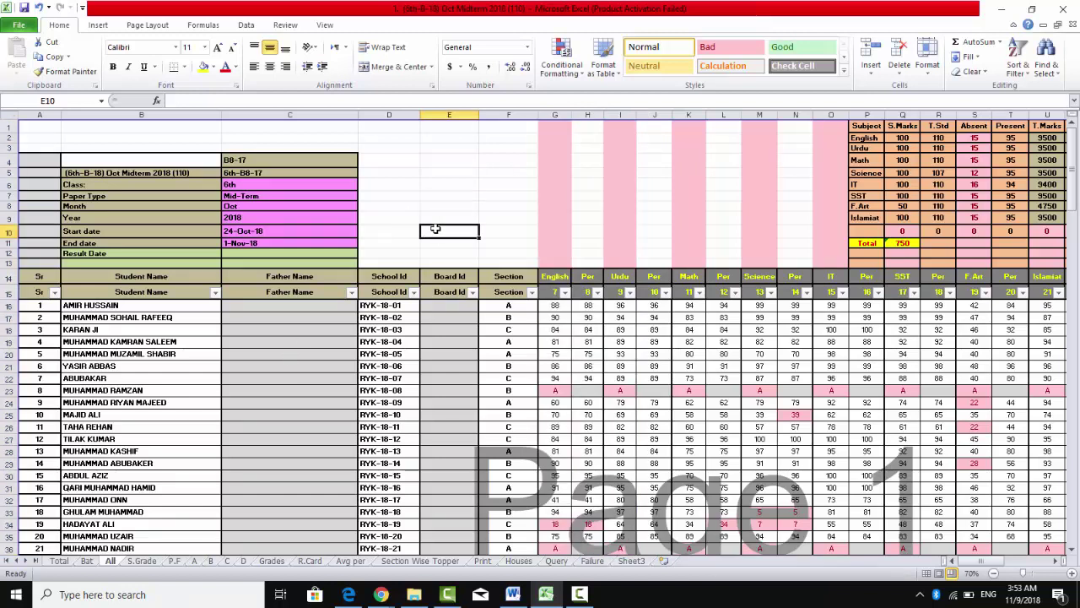
left_click(414, 187)
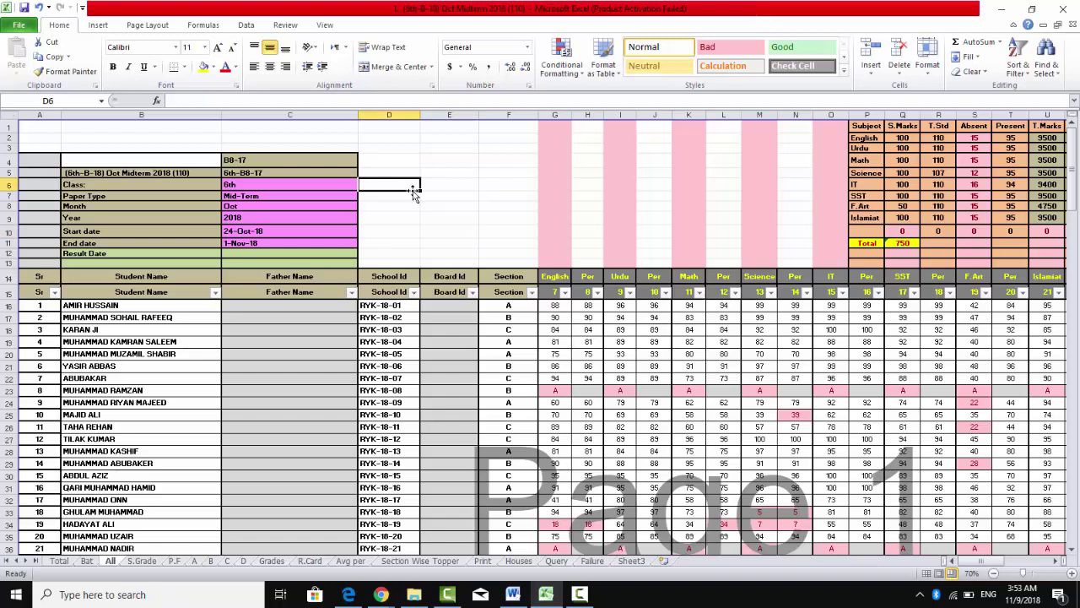
left_click(417, 217)
left_click(484, 217)
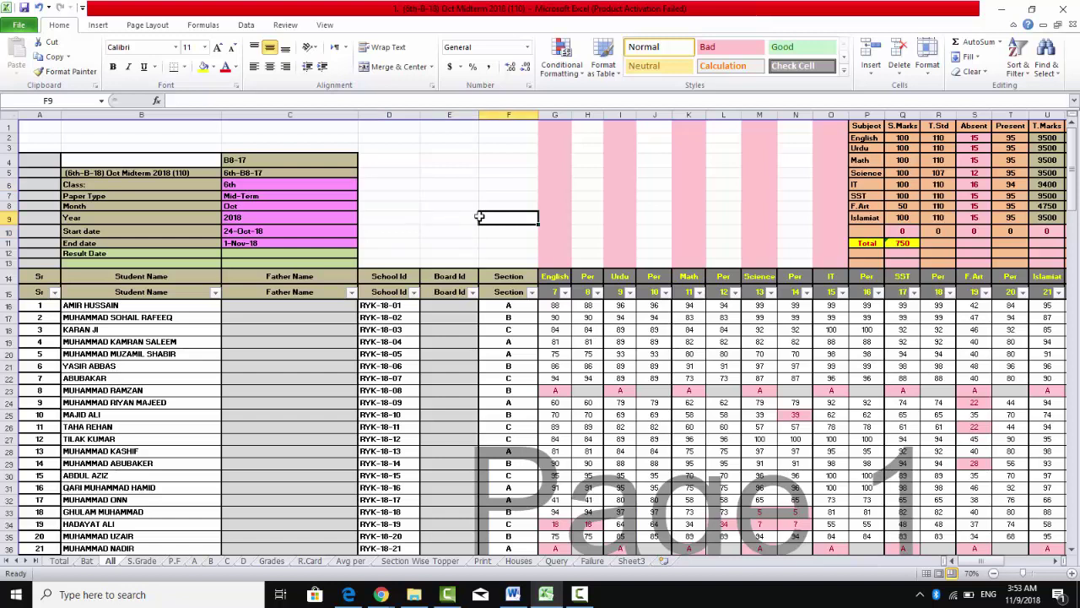
left_click(424, 216)
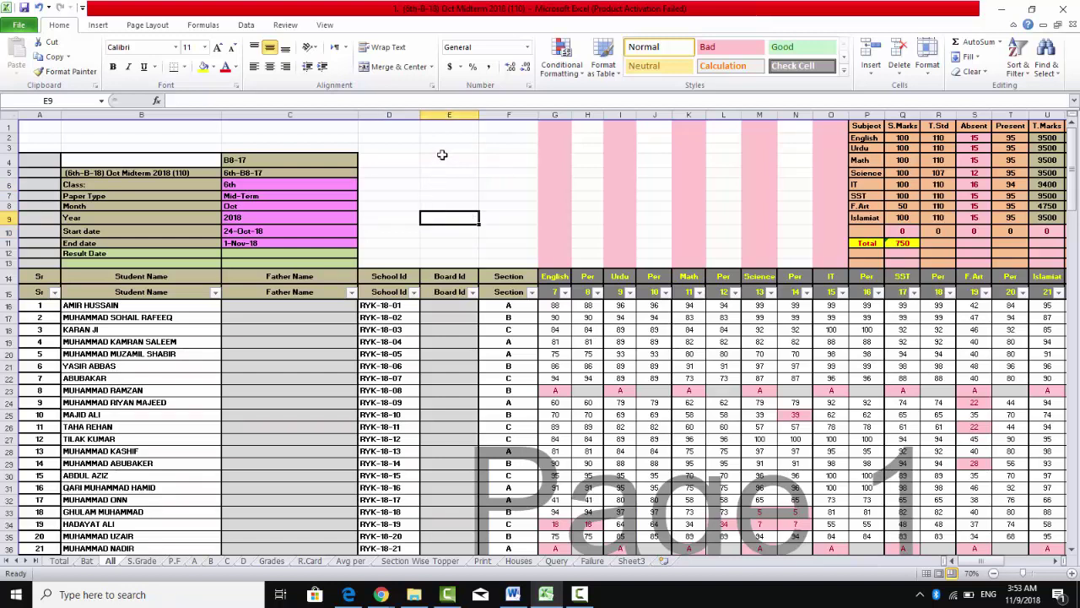
left_click(439, 127)
mouse_move(440, 126)
left_mouse_down()
mouse_move(449, 276)
mouse_move(444, 261)
left_mouse_up()
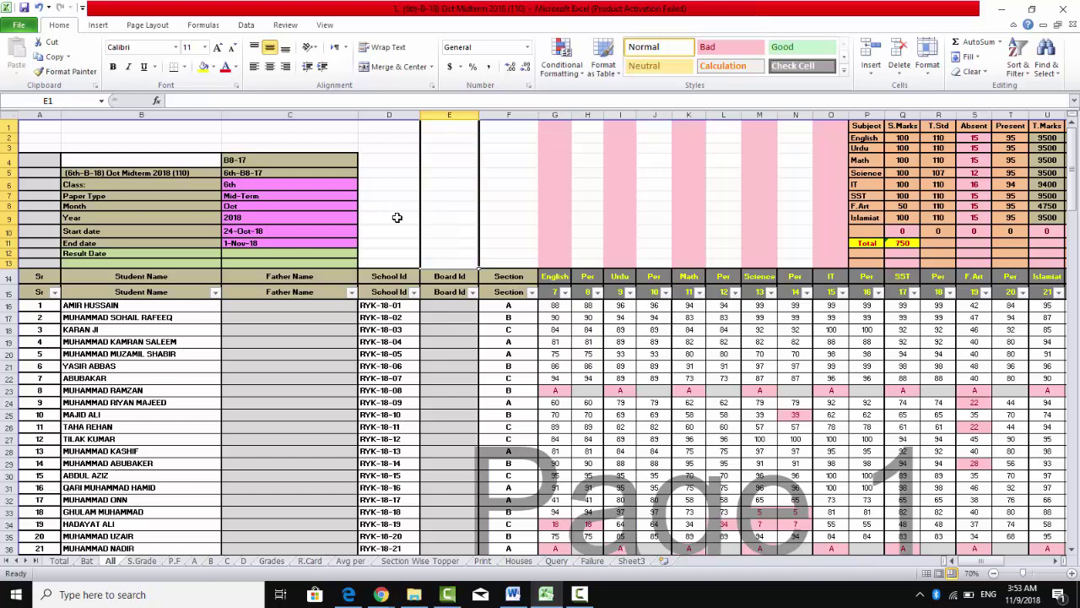
left_click(463, 225)
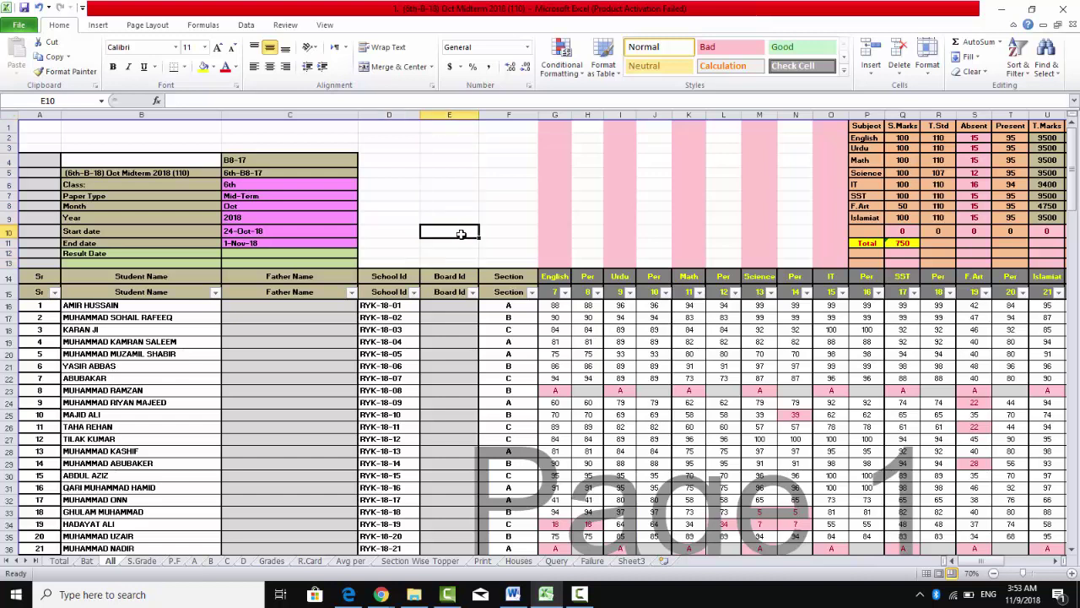
left_click(459, 245)
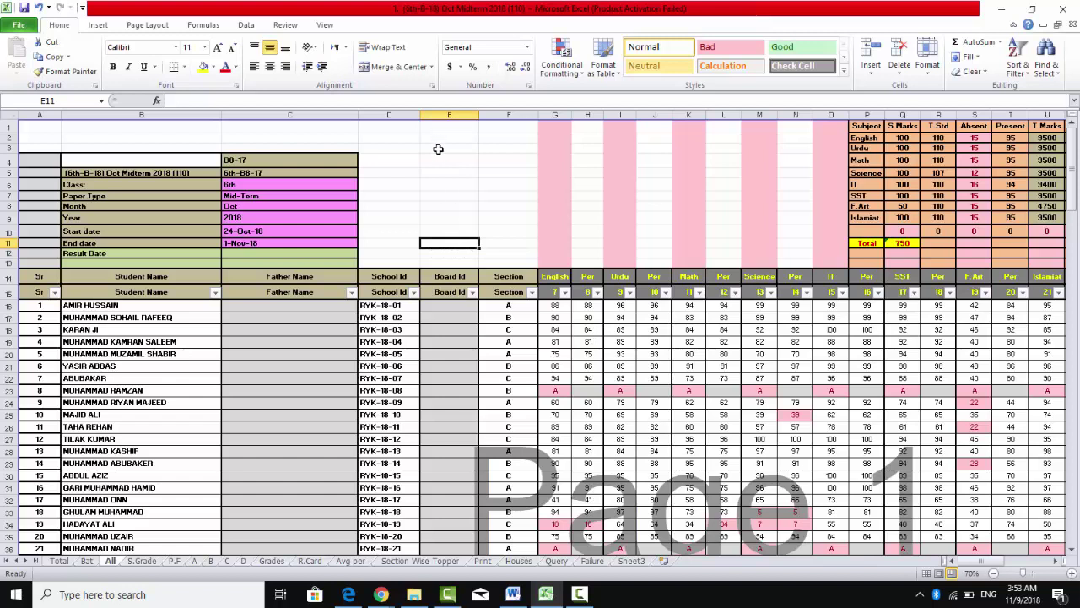
left_click_drag(438, 150, 442, 252)
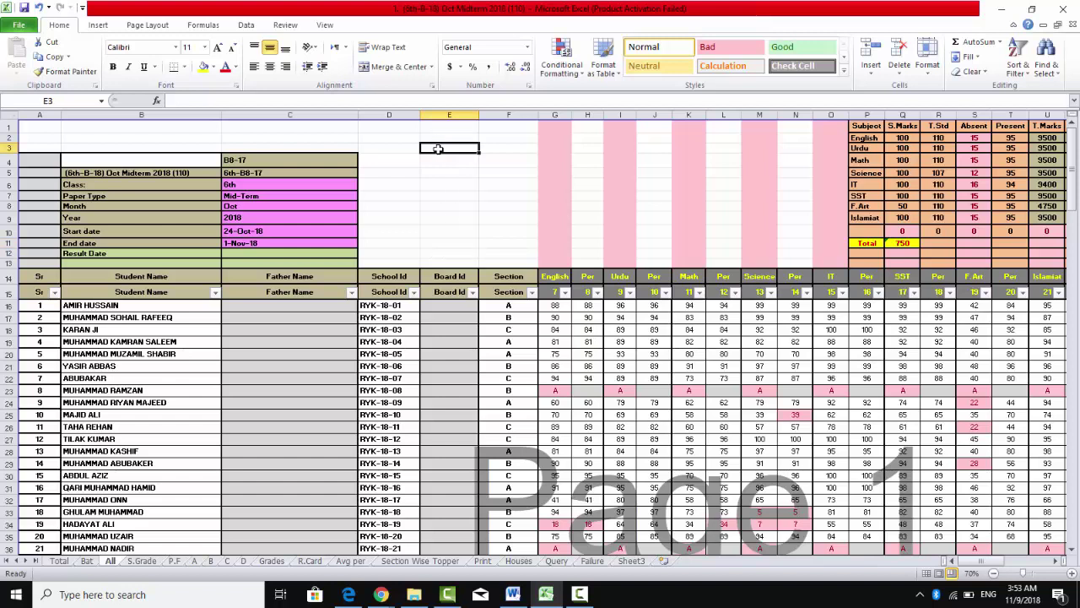
left_click(443, 255)
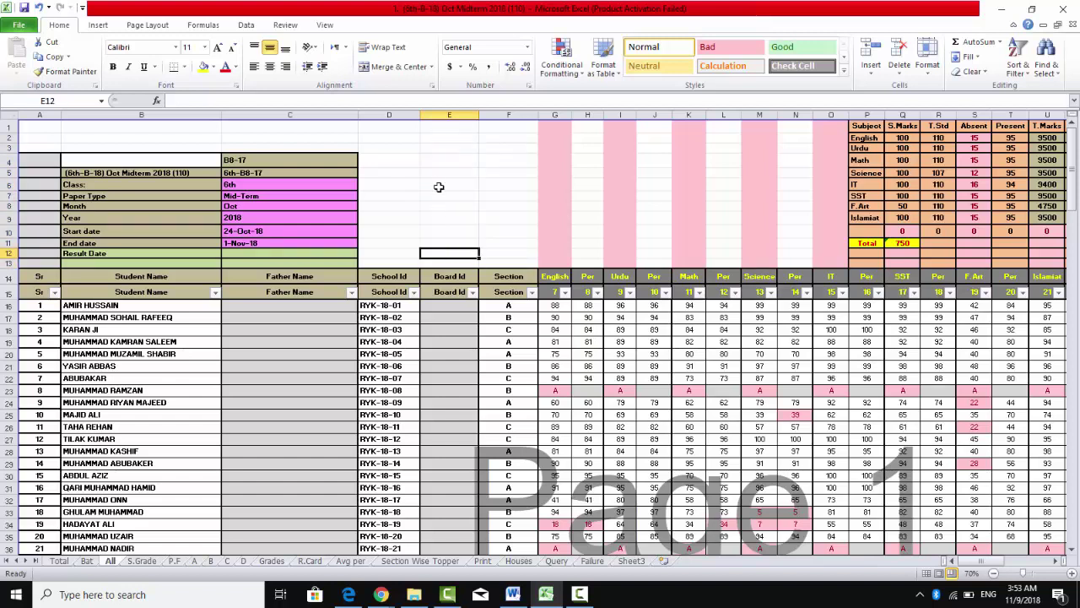
left_click(439, 155)
left_click_drag(439, 161, 453, 253)
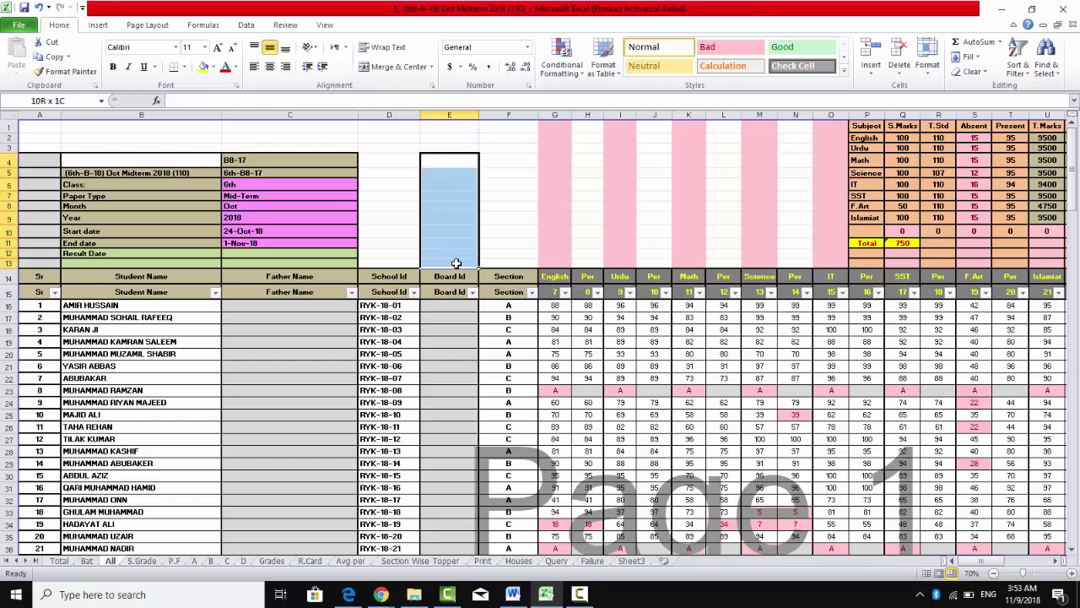
left_click(450, 159)
left_click(451, 229)
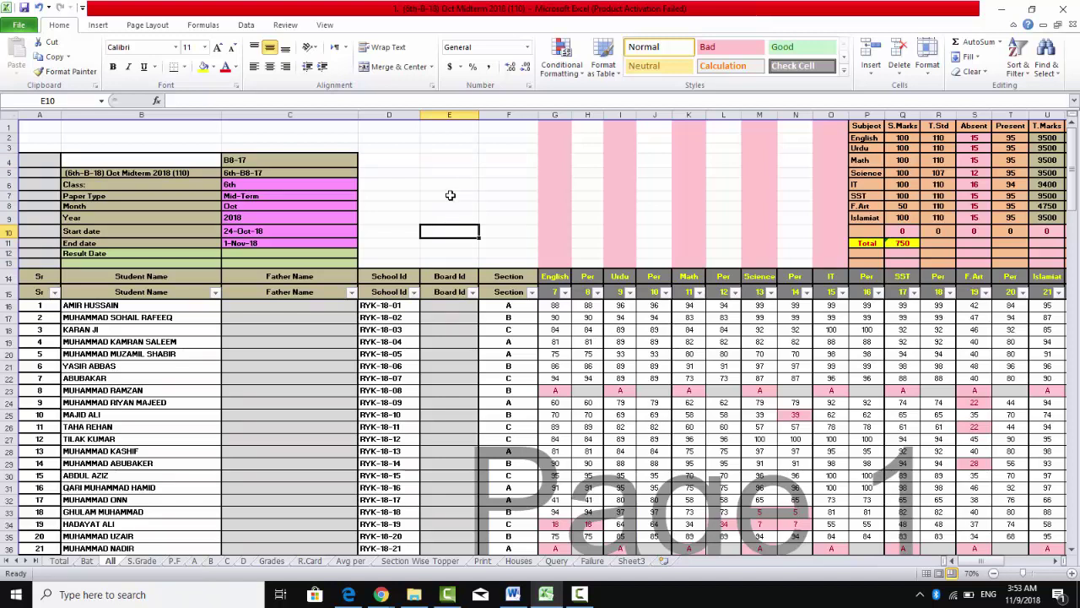
left_click(451, 195)
left_click(447, 166)
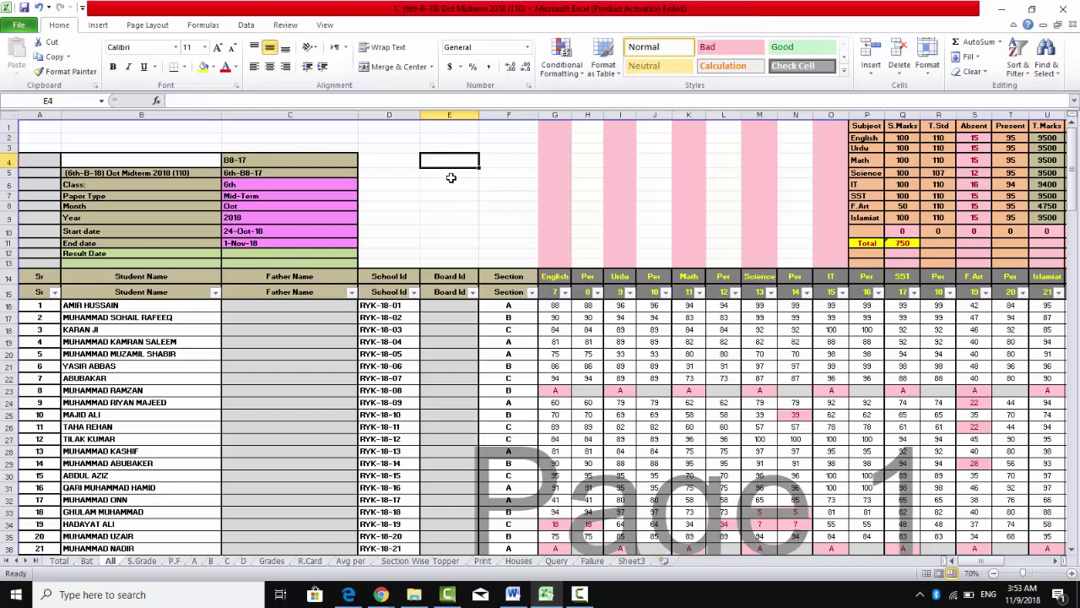
mouse_move(451, 178)
left_mouse_down()
mouse_move(413, 253)
mouse_move(521, 230)
mouse_move(524, 164)
left_mouse_up()
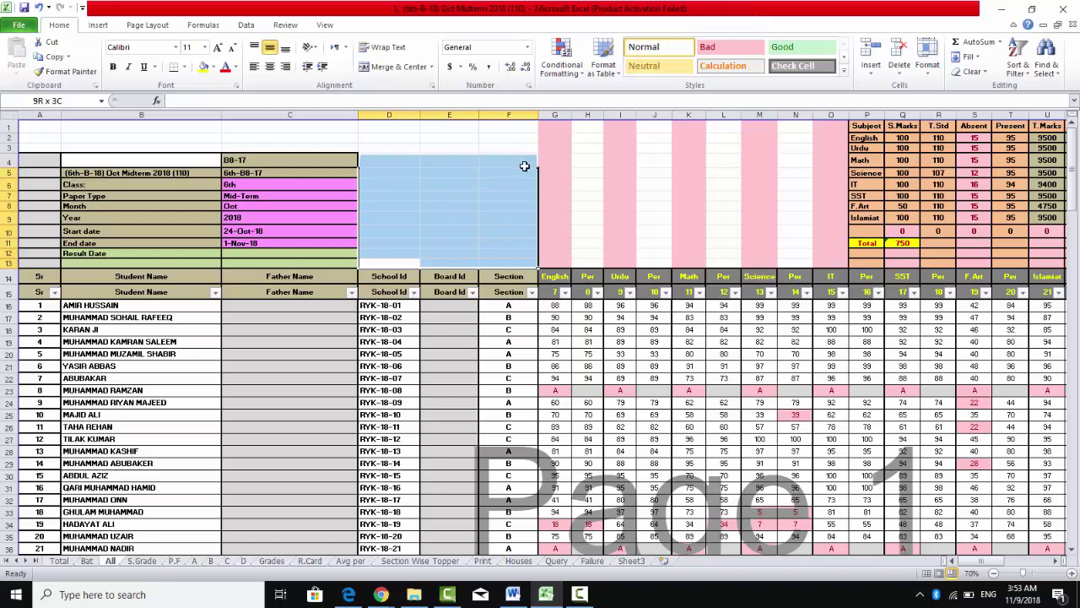
left_click(462, 188)
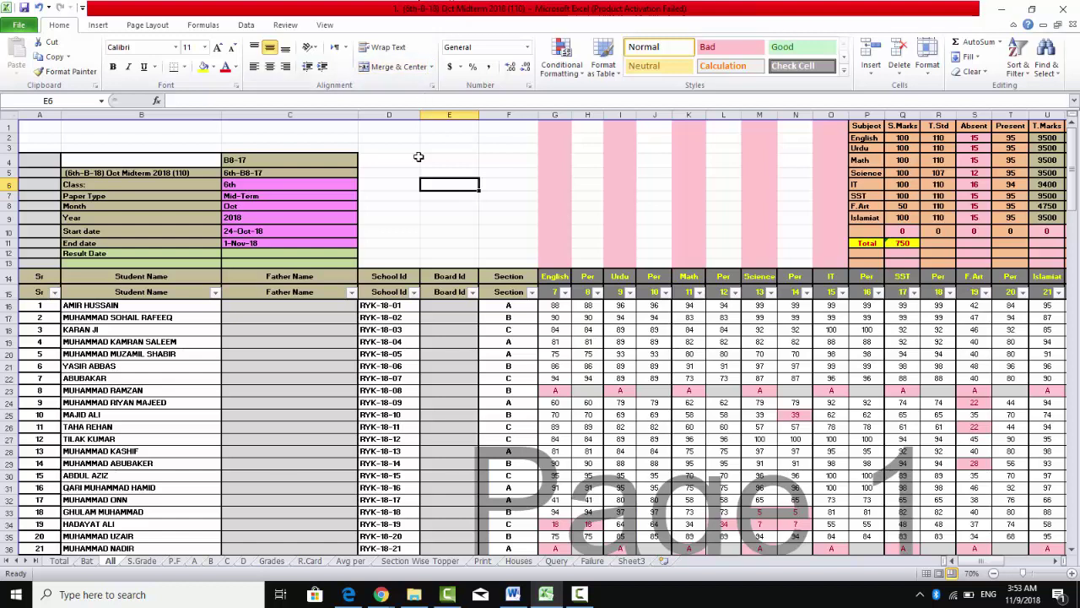
left_click(427, 220)
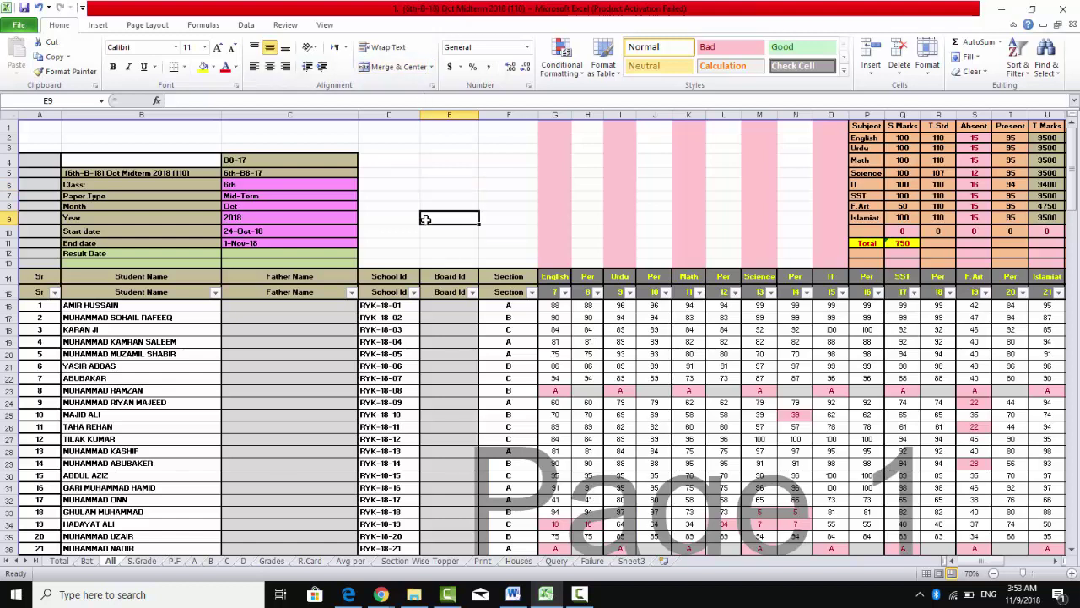